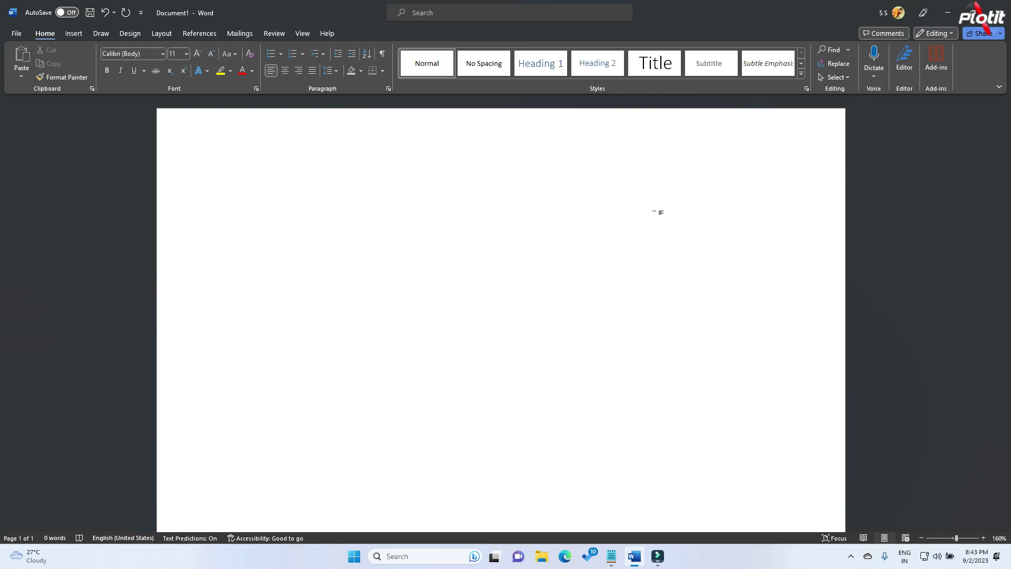
Step: Type 'Font' on the first line of the blank page and select it
{"action": "left_click", "coordinate": [272, 204]}
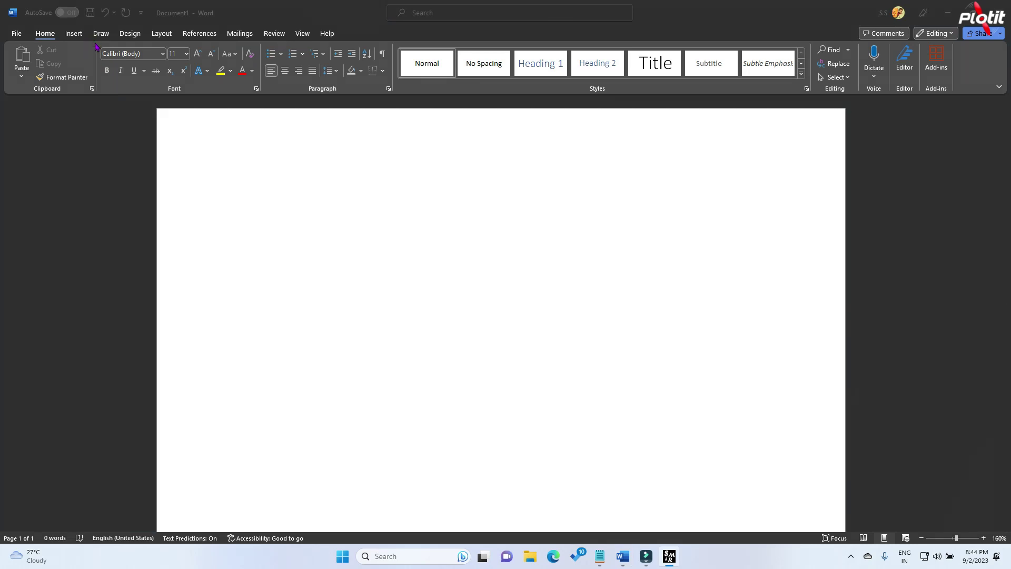
{"action": "left_click_drag", "start_coordinate": [96, 42], "coordinate": [268, 103]}
{"action": "left_click", "coordinate": [258, 189]}
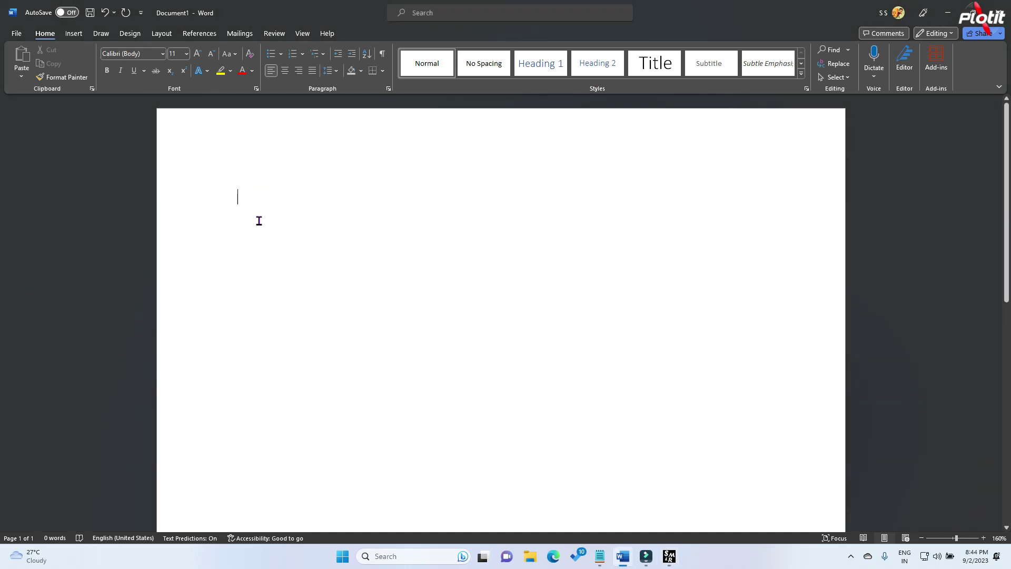
{"action": "type", "text": "Font"}
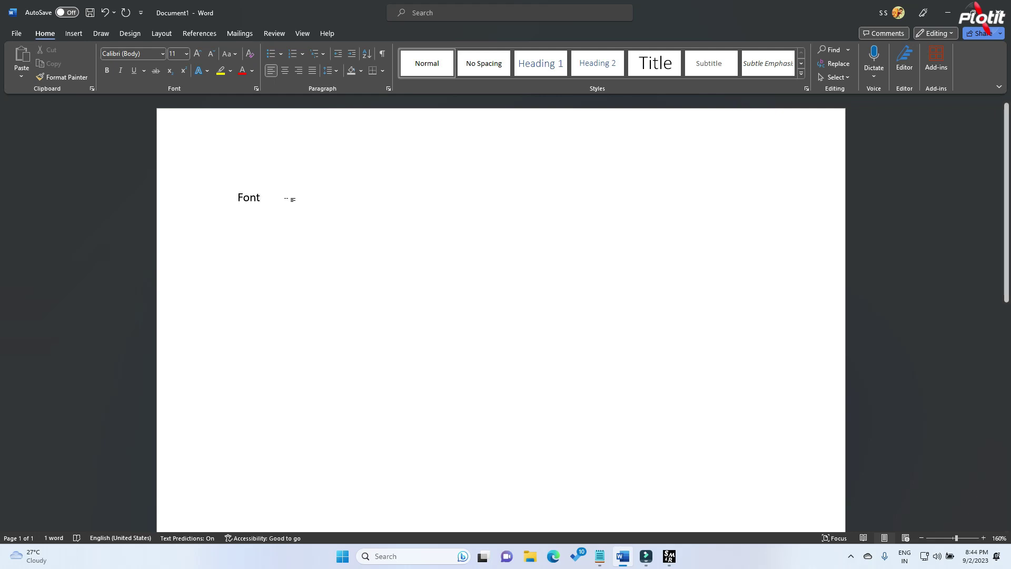
{"action": "left_click_drag", "start_coordinate": [280, 202], "coordinate": [227, 205]}
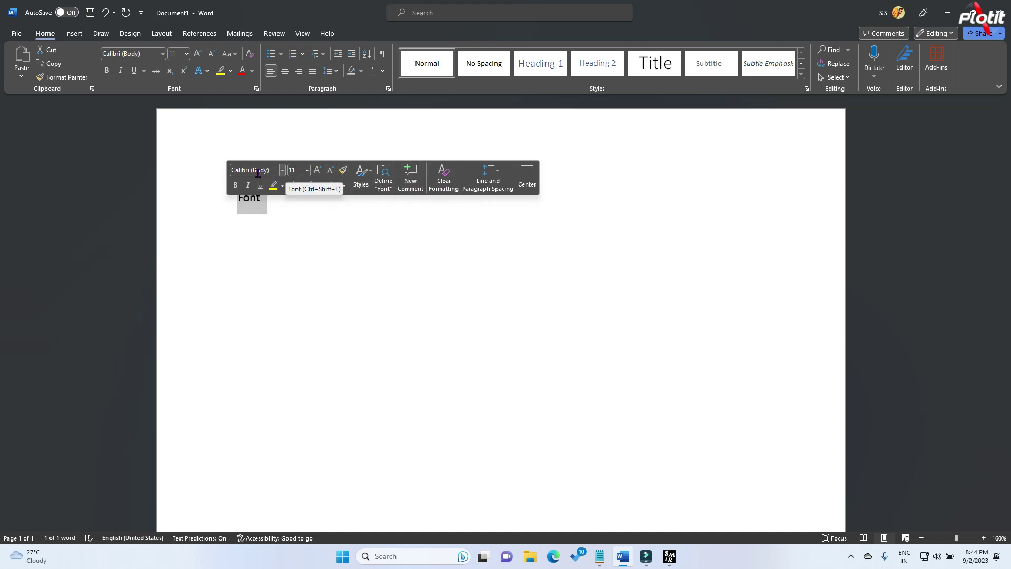
Step: Apply the Castellar typeface to the word Font so it displays as FONT
{"action": "left_click", "coordinate": [163, 54]}
{"action": "scroll", "coordinate": [169, 158], "scroll_direction": "down", "scroll_amount": 2}
{"action": "scroll", "coordinate": [169, 158], "scroll_direction": "down", "scroll_amount": 4}
{"action": "scroll", "coordinate": [176, 162], "scroll_direction": "down", "scroll_amount": 6}
{"action": "scroll", "coordinate": [175, 161], "scroll_direction": "down", "scroll_amount": 5}
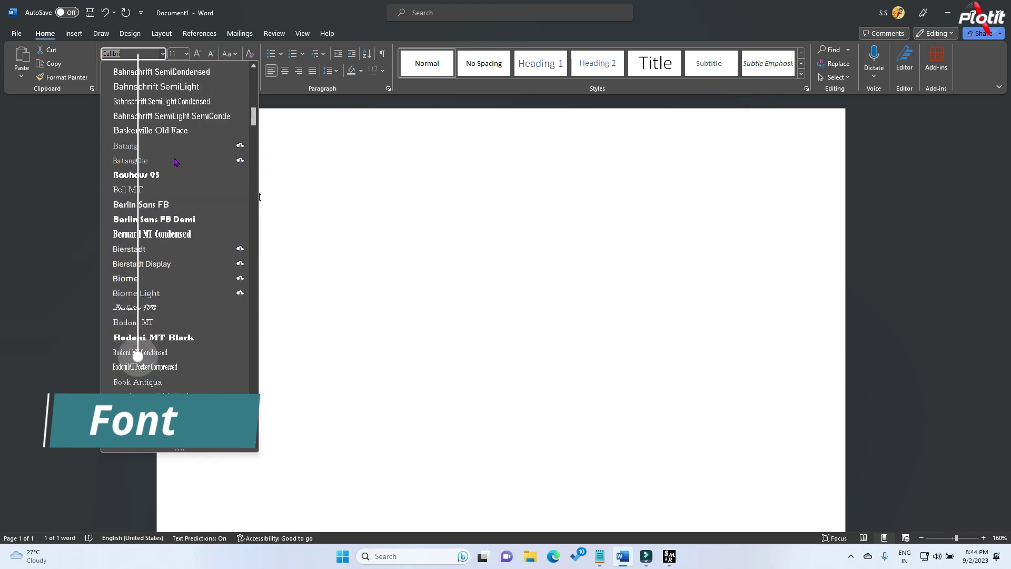
{"action": "scroll", "coordinate": [173, 200], "scroll_direction": "down", "scroll_amount": 8}
{"action": "scroll", "coordinate": [171, 237], "scroll_direction": "down", "scroll_amount": 7}
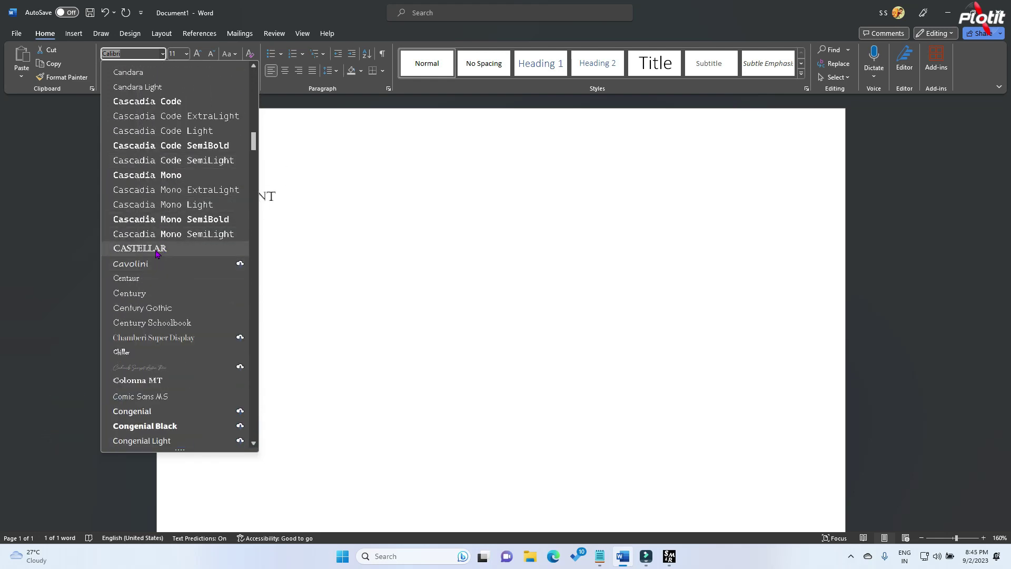
{"action": "left_click", "coordinate": [157, 251]}
{"action": "left_click", "coordinate": [291, 200]}
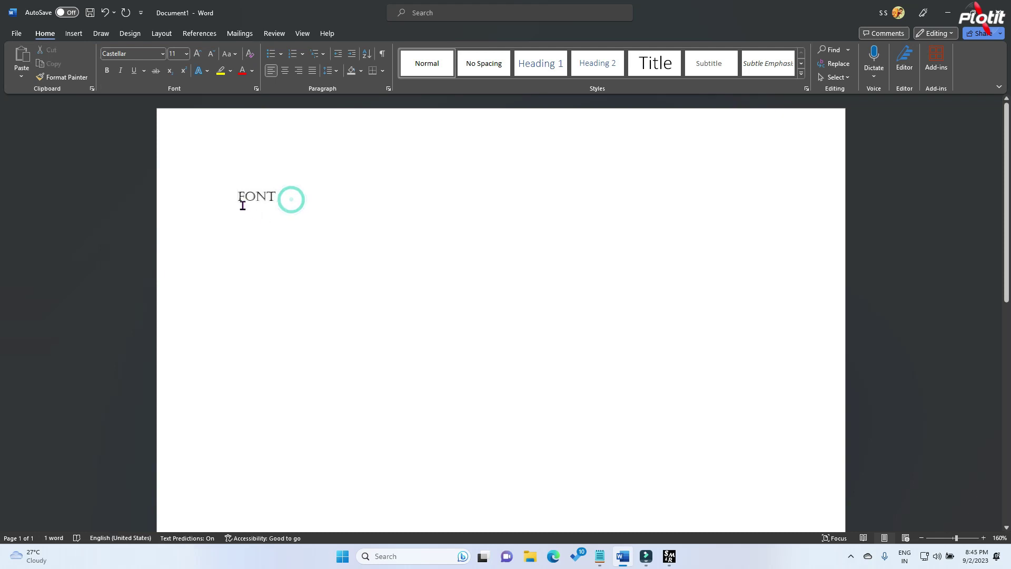
{"action": "left_click_drag", "start_coordinate": [235, 200], "coordinate": [282, 198]}
{"action": "left_click", "coordinate": [187, 54]}
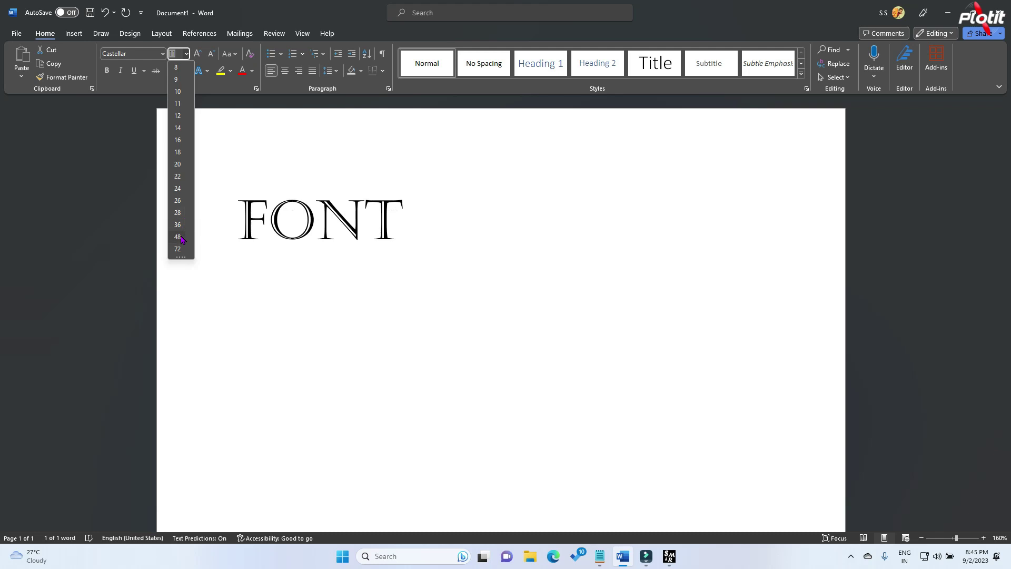
Step: Set the word Font to 48 pt and try the Amasis MT Pro Light typeface
{"action": "left_click", "coordinate": [181, 238]}
{"action": "left_click", "coordinate": [459, 232]}
{"action": "left_click_drag", "start_coordinate": [424, 227], "coordinate": [242, 216]}
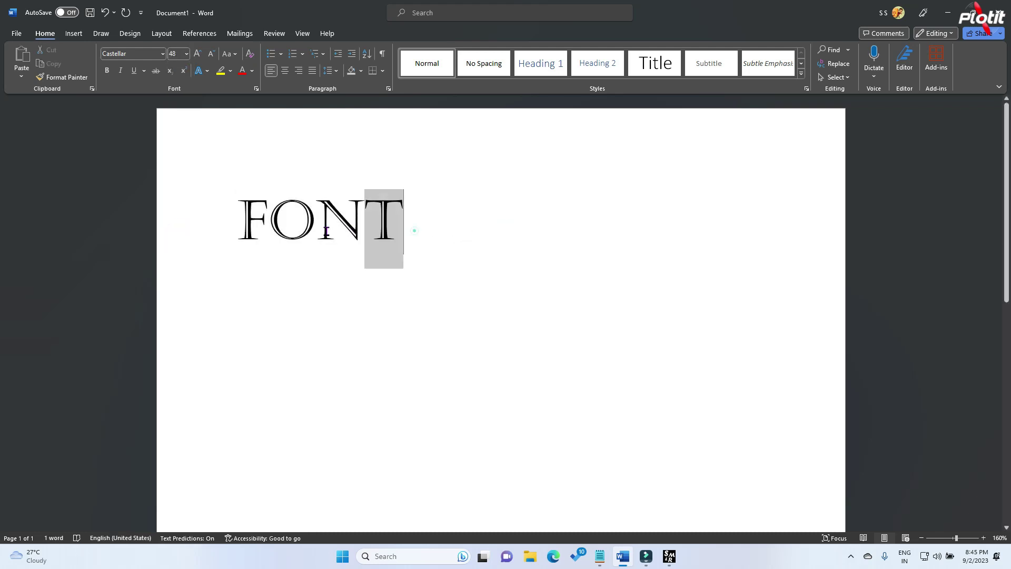
{"action": "left_click", "coordinate": [163, 54]}
{"action": "scroll", "coordinate": [148, 203], "scroll_direction": "down", "scroll_amount": 1}
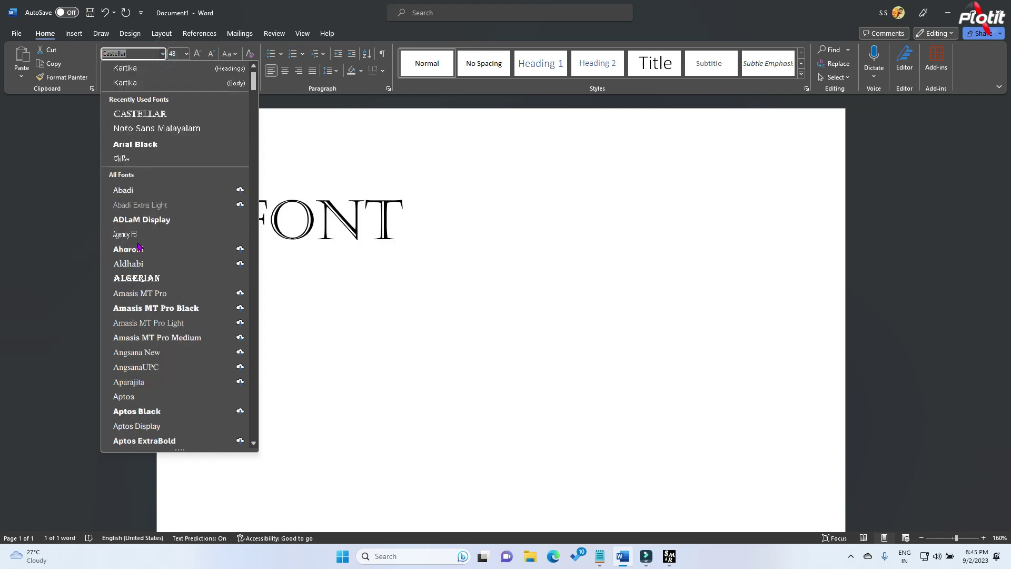
{"action": "scroll", "coordinate": [147, 247], "scroll_direction": "down", "scroll_amount": 1}
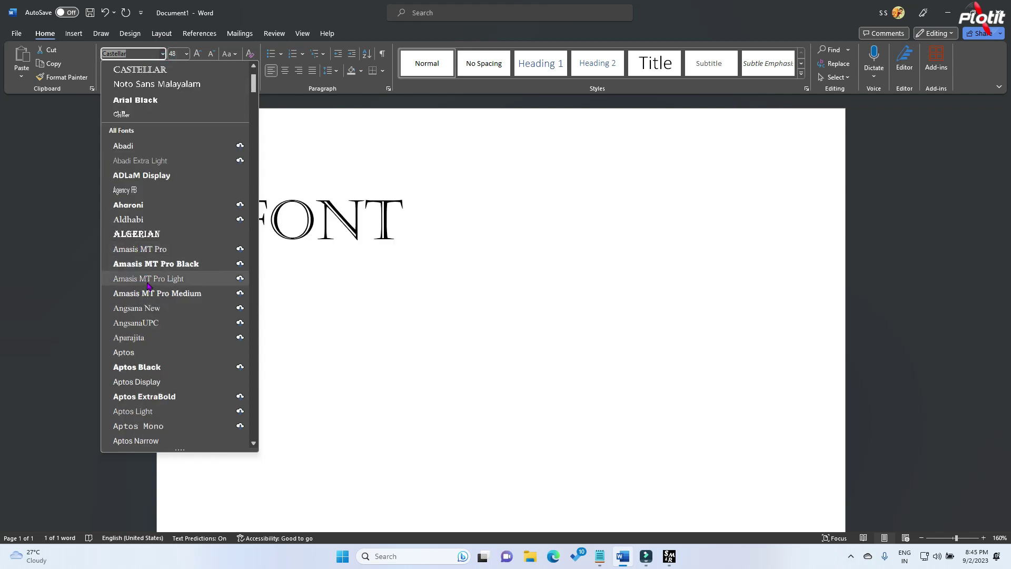
{"action": "left_click", "coordinate": [148, 282]}
{"action": "key", "text": "Right"}
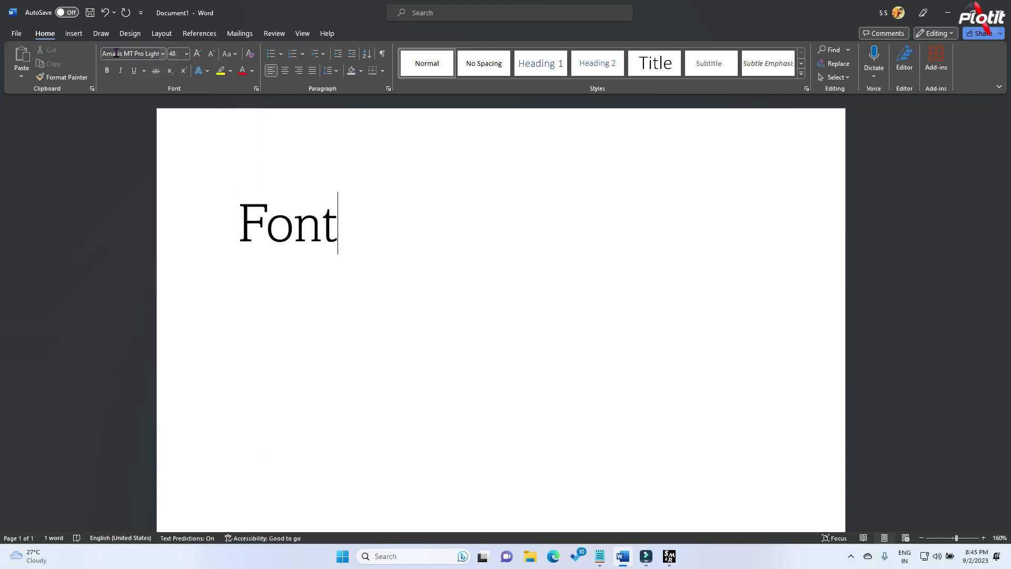
Step: Switch the word Font to Bahnschrift Light
{"action": "left_click", "coordinate": [117, 53]}
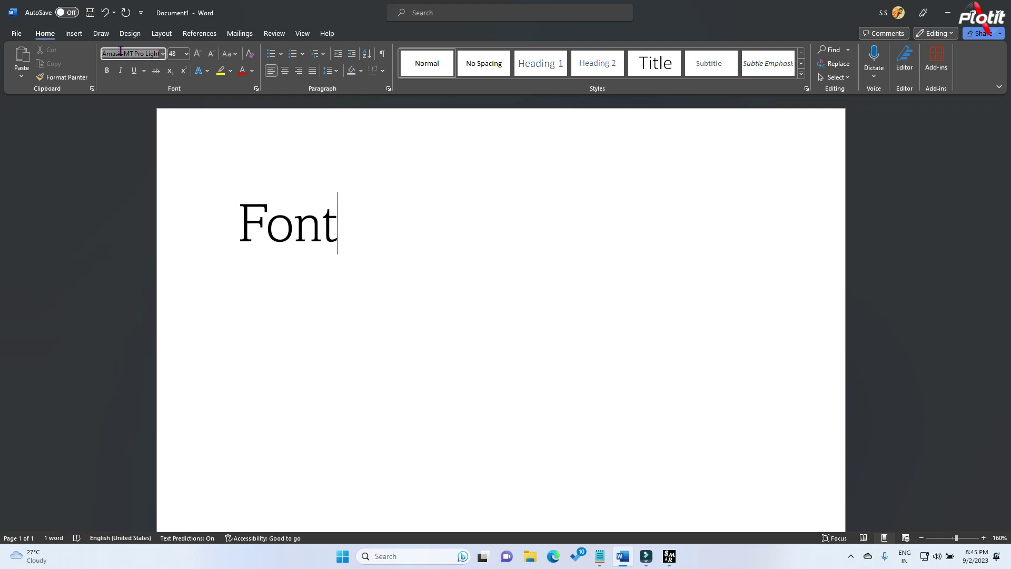
{"action": "key", "text": "Down"}
{"action": "key", "text": "Down"}
{"action": "key", "text": "Down"}
{"action": "key", "text": "Down"}
{"action": "key", "text": "Down"}
{"action": "key", "text": "Down"}
{"action": "key", "text": "Down"}
{"action": "key", "text": "Down"}
{"action": "key", "text": "Down"}
{"action": "key", "text": "Down"}
{"action": "key", "text": "Down"}
{"action": "key", "text": "Down"}
{"action": "key", "text": "Down"}
{"action": "key", "text": "Down"}
{"action": "key", "text": "Down"}
{"action": "key", "text": "Down"}
{"action": "key", "text": "Down"}
{"action": "key", "text": "Down"}
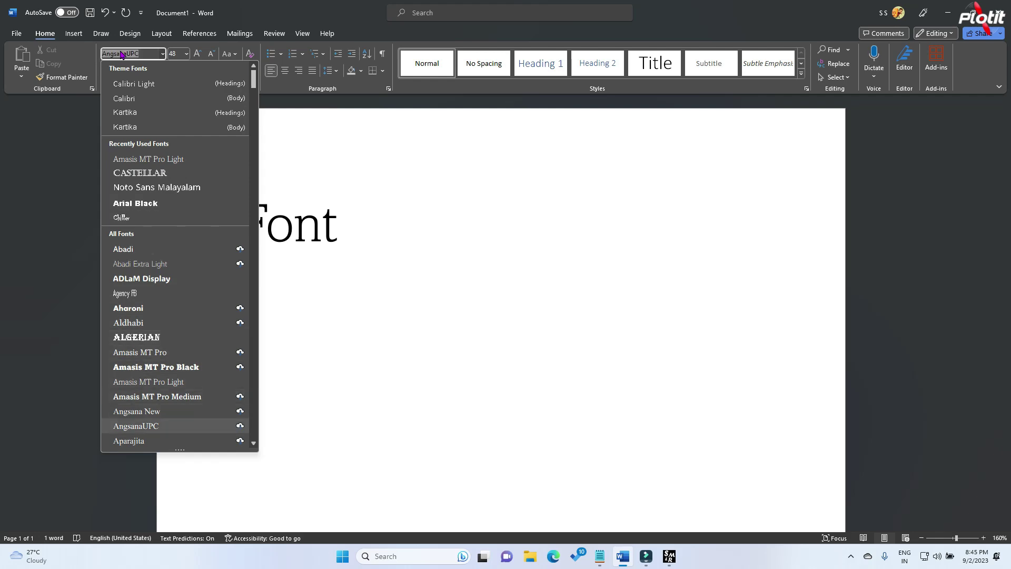
{"action": "scroll", "coordinate": [140, 305], "scroll_direction": "down", "scroll_amount": 2}
{"action": "scroll", "coordinate": [139, 303], "scroll_direction": "down", "scroll_amount": 6}
{"action": "scroll", "coordinate": [141, 298], "scroll_direction": "down", "scroll_amount": 4}
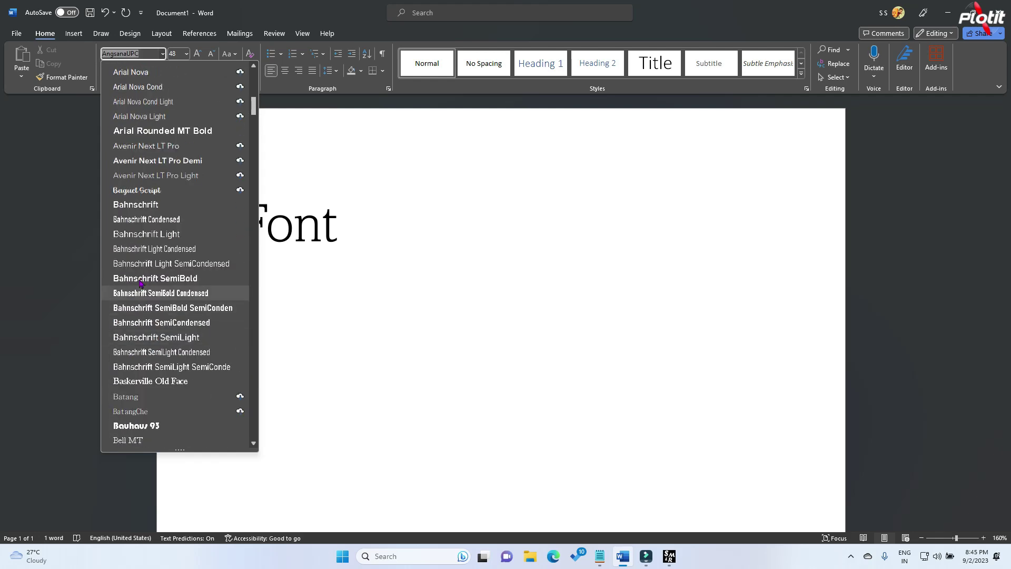
{"action": "left_click", "coordinate": [138, 235]}
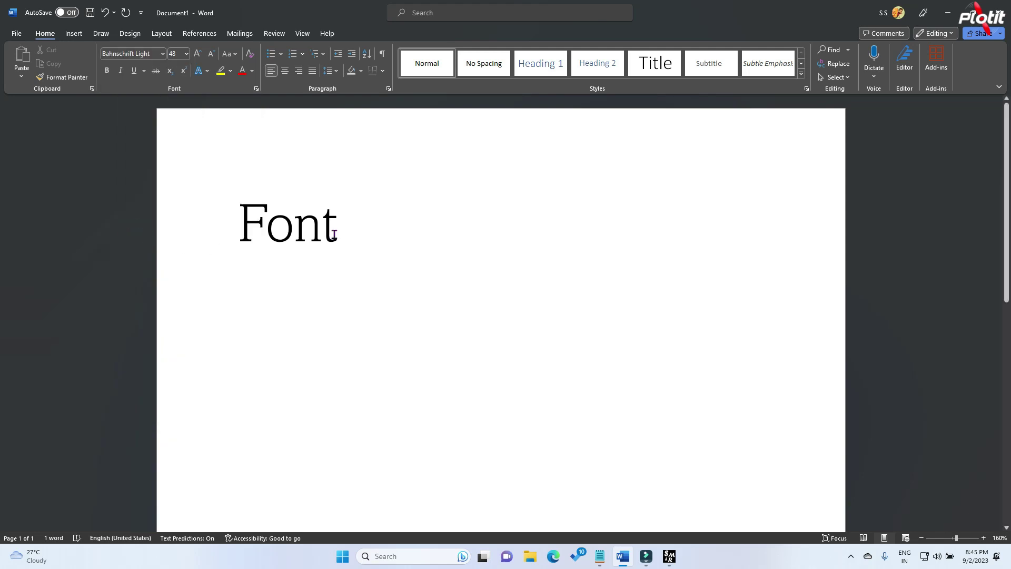
Step: Preview Castellar, Aharoni and Amasis MT Pro, then settle on Aharoni
{"action": "left_click_drag", "start_coordinate": [333, 234], "coordinate": [217, 231]}
{"action": "left_click", "coordinate": [135, 55]}
{"action": "key", "text": "Down"}
{"action": "key", "text": "Down"}
{"action": "key", "text": "Down"}
{"action": "key", "text": "Down"}
{"action": "key", "text": "Down"}
{"action": "key", "text": "Down"}
{"action": "key", "text": "Down"}
{"action": "key", "text": "Down"}
{"action": "key", "text": "Down"}
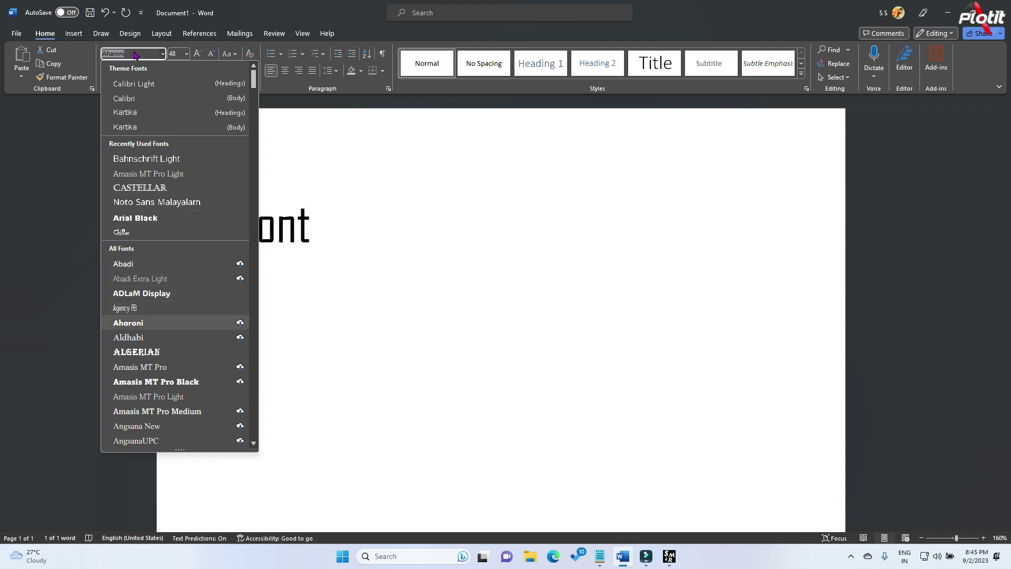
{"action": "key", "text": "Down"}
{"action": "key", "text": "Down"}
{"action": "key", "text": "Down"}
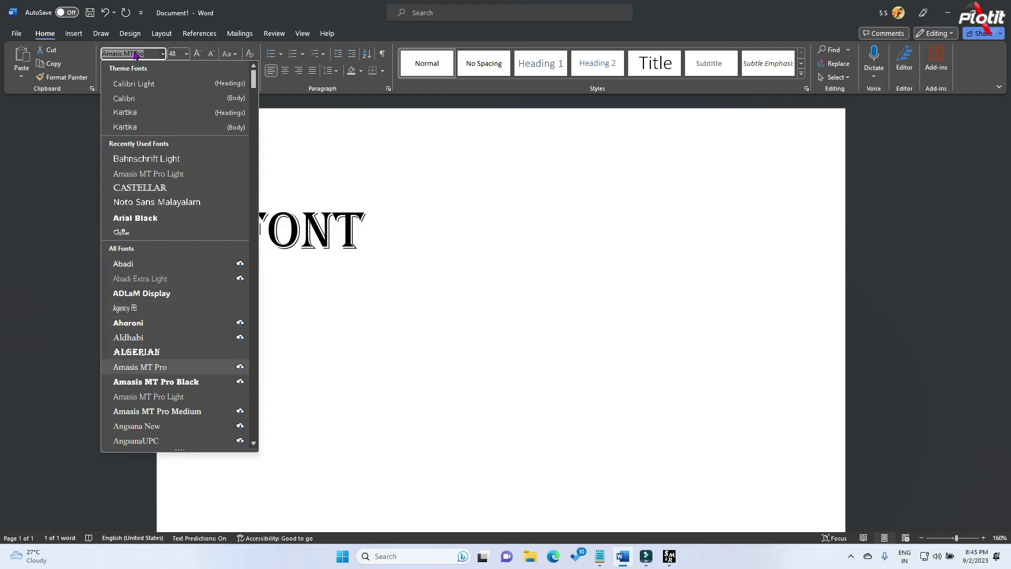
{"action": "key", "text": "Down"}
{"action": "key", "text": "Down"}
{"action": "key", "text": "Down"}
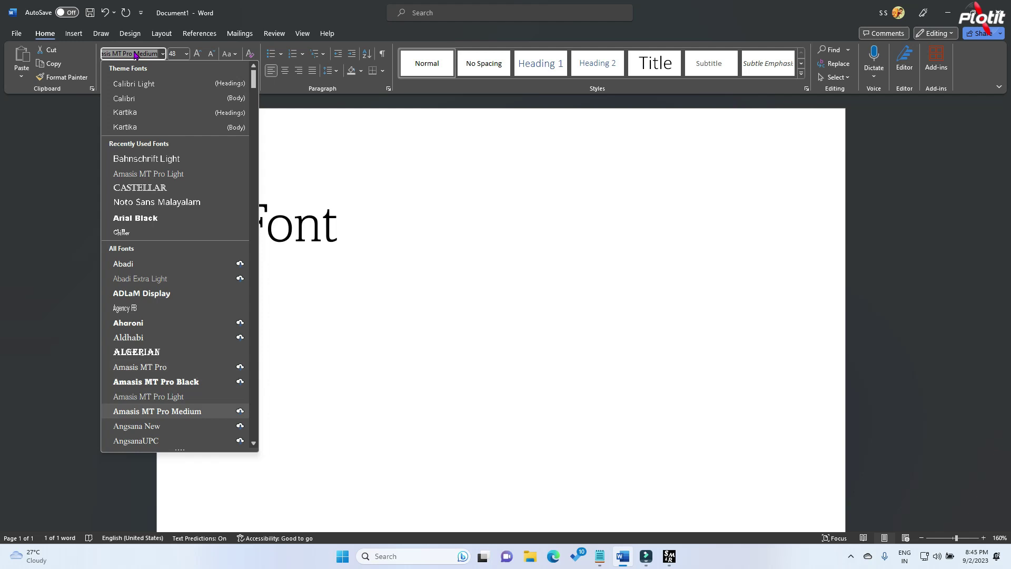
{"action": "left_click", "coordinate": [132, 325]}
{"action": "left_click", "coordinate": [395, 212]}
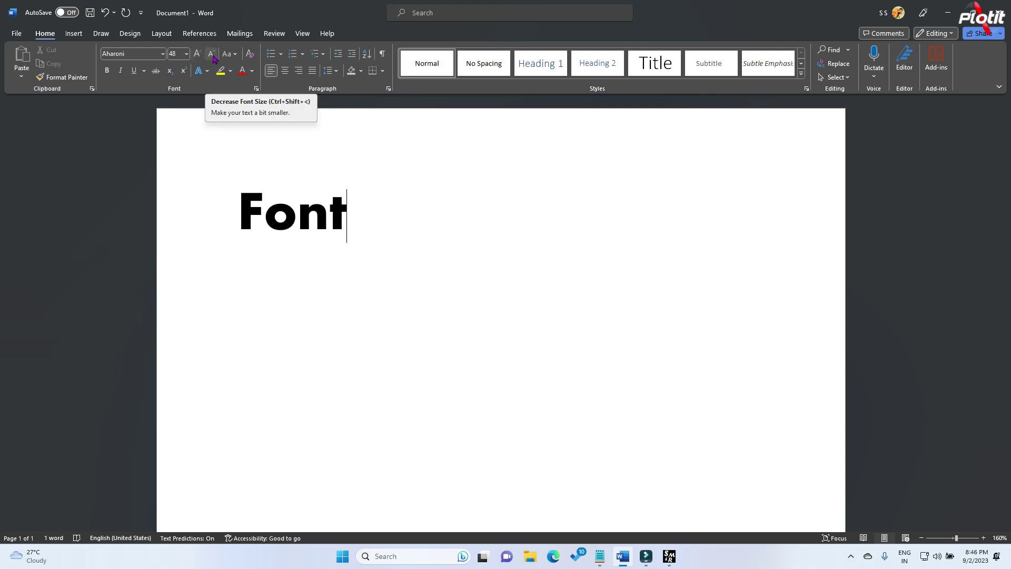
Step: Step the font size of Font down and back up until it reads 90
{"action": "left_click_drag", "start_coordinate": [345, 210], "coordinate": [243, 218]}
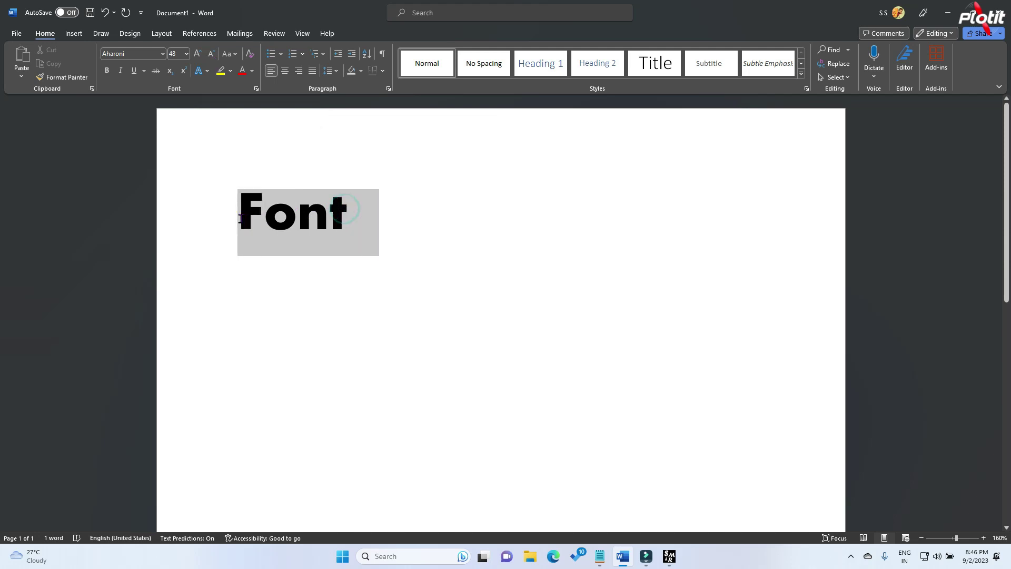
{"action": "left_click", "coordinate": [186, 54]}
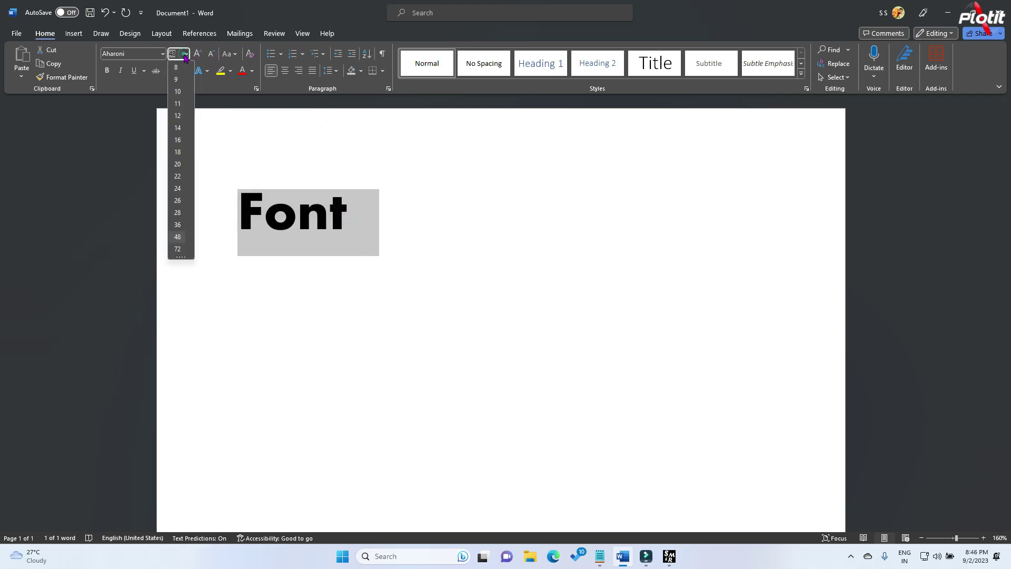
{"action": "left_click", "coordinate": [185, 53]}
{"action": "left_click", "coordinate": [213, 54]}
{"action": "left_click", "coordinate": [213, 53]}
{"action": "left_click", "coordinate": [212, 54]}
{"action": "left_click", "coordinate": [197, 54]}
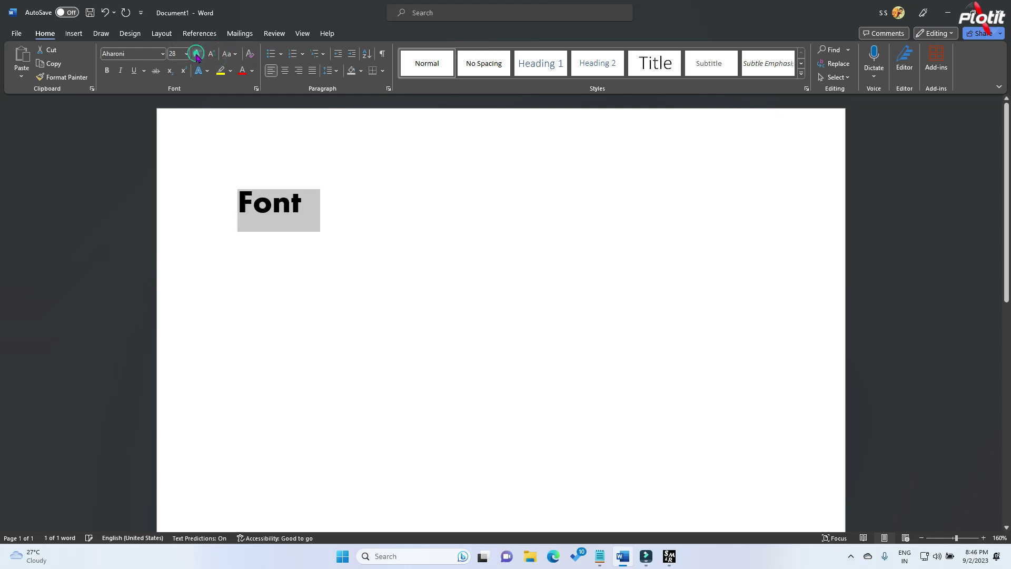
{"action": "left_click", "coordinate": [197, 53]}
{"action": "left_click", "coordinate": [197, 54]}
{"action": "left_click", "coordinate": [197, 54]}
{"action": "left_click", "coordinate": [197, 54]}
{"action": "left_click", "coordinate": [197, 54]}
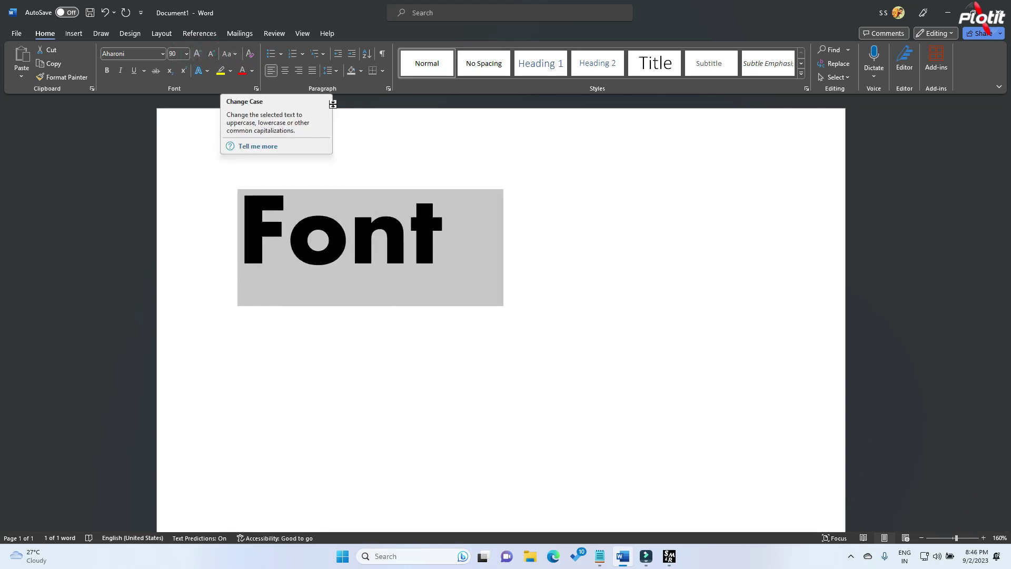
{"action": "left_click", "coordinate": [468, 247]}
{"action": "left_click_drag", "start_coordinate": [469, 246], "coordinate": [240, 247]}
{"action": "left_click", "coordinate": [229, 56]}
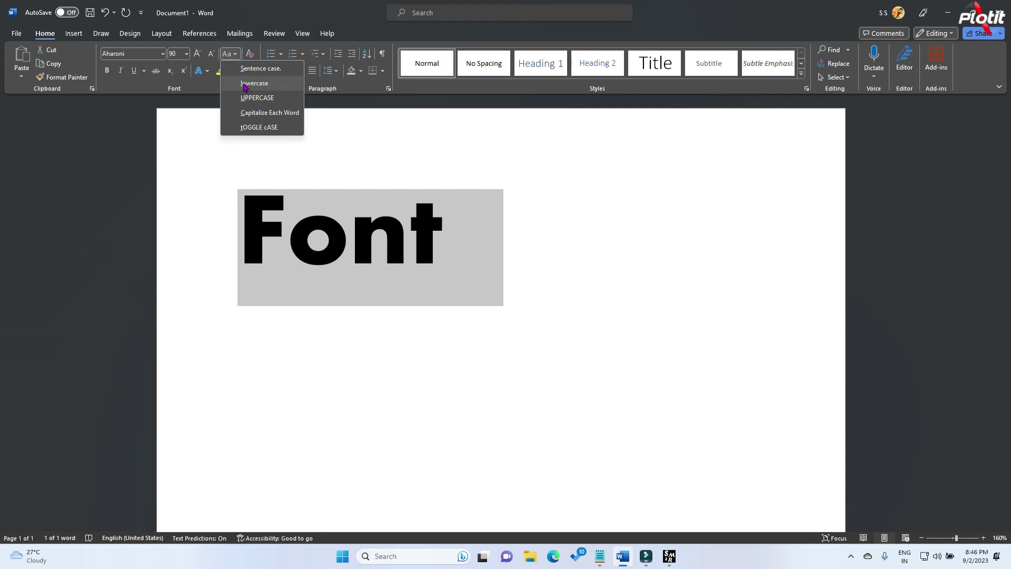
Step: Try lowercase and UPPERCASE, then apply Sentence case so the word reads Font
{"action": "left_click", "coordinate": [245, 84]}
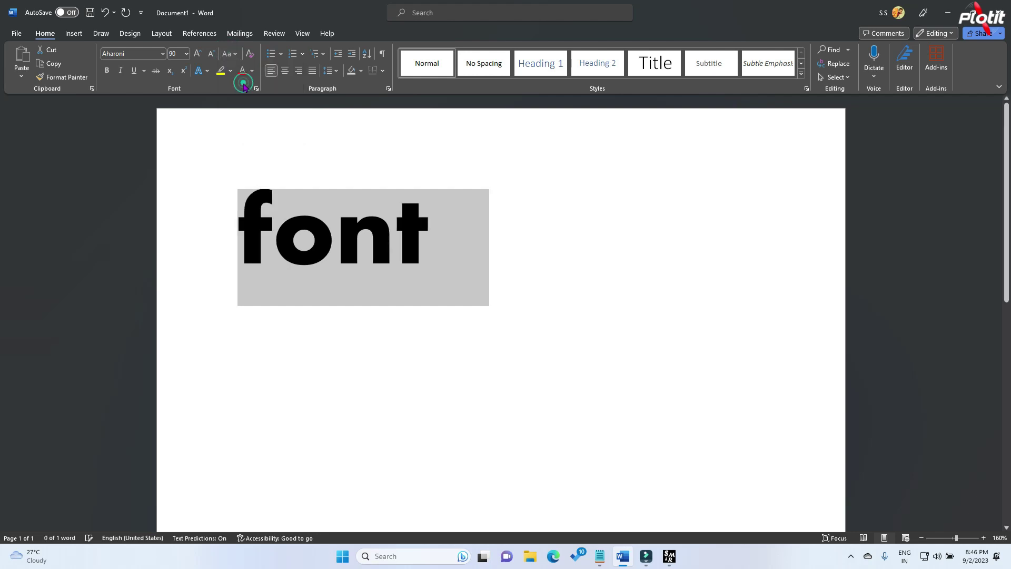
{"action": "left_click", "coordinate": [235, 55]}
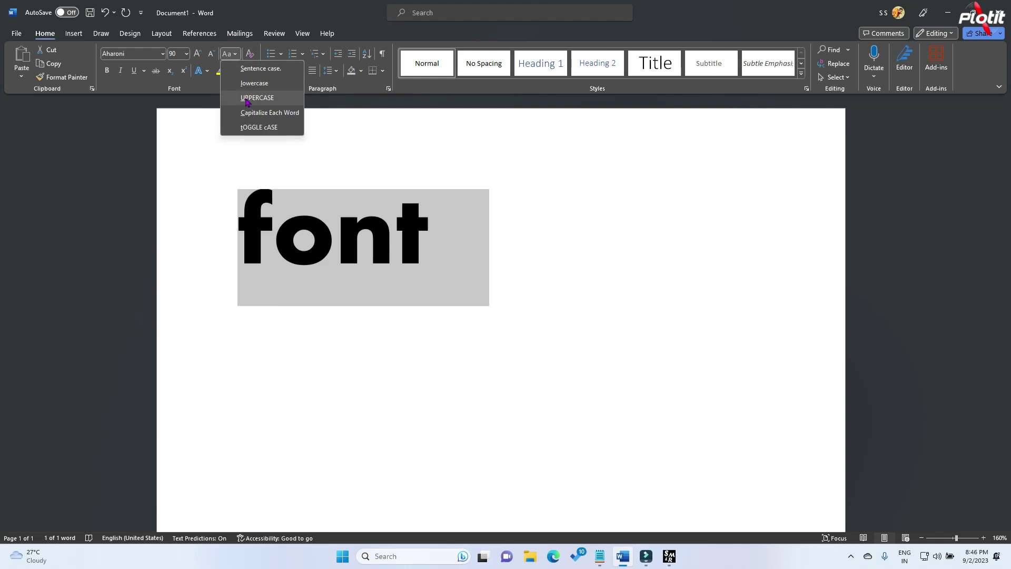
{"action": "left_click", "coordinate": [247, 99]}
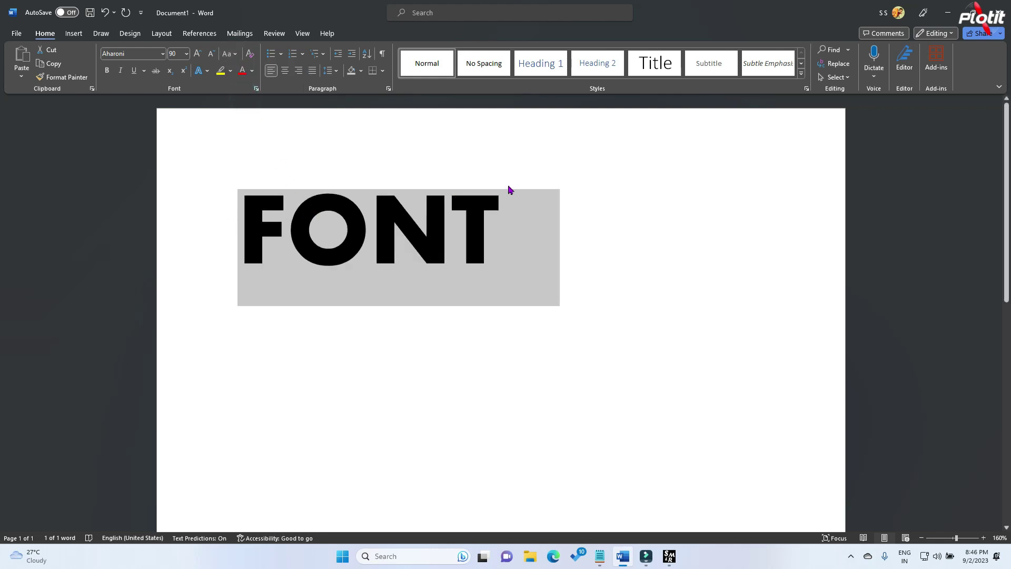
{"action": "left_click", "coordinate": [236, 56]}
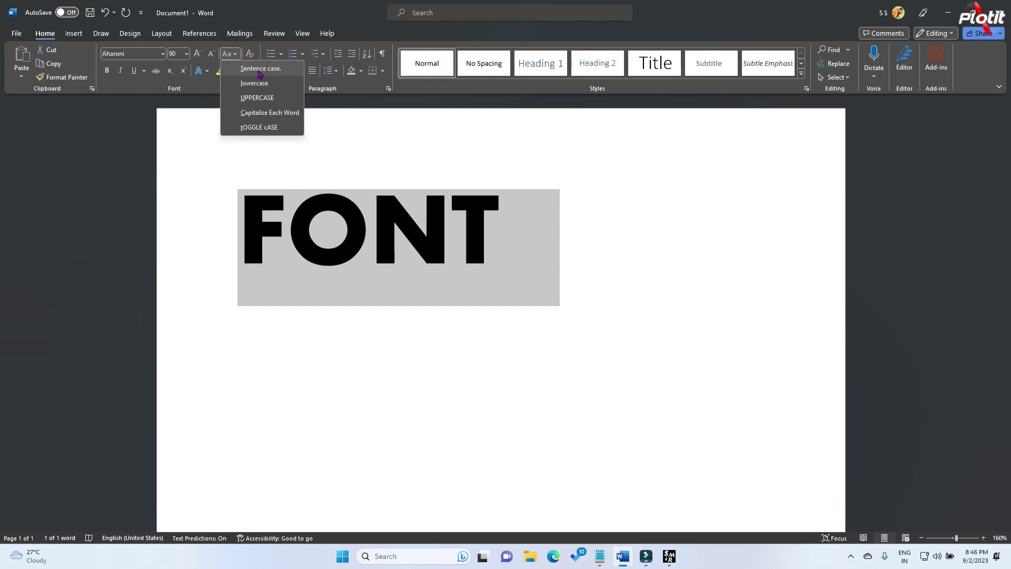
{"action": "left_click", "coordinate": [260, 69]}
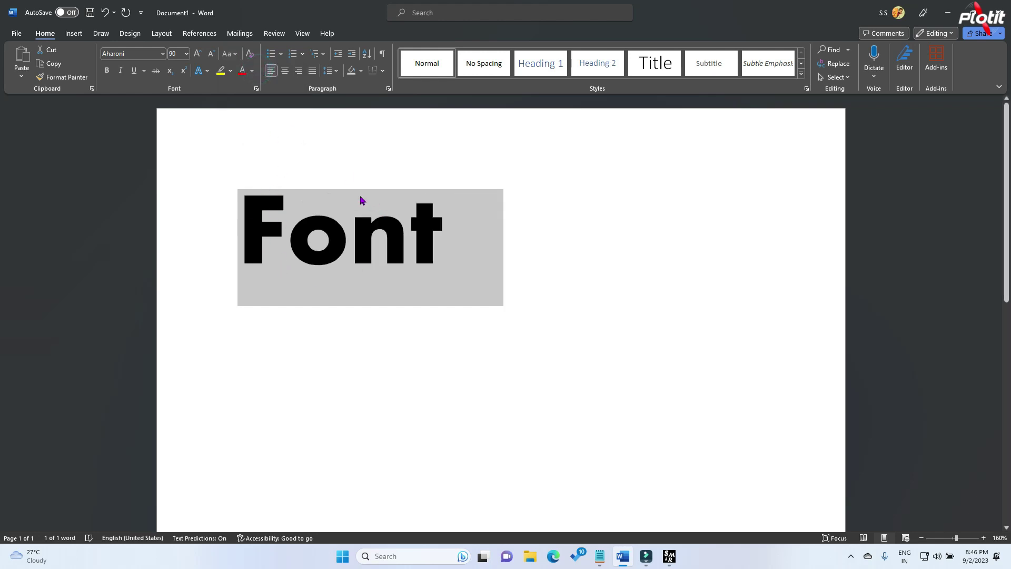
{"action": "left_click", "coordinate": [235, 55]}
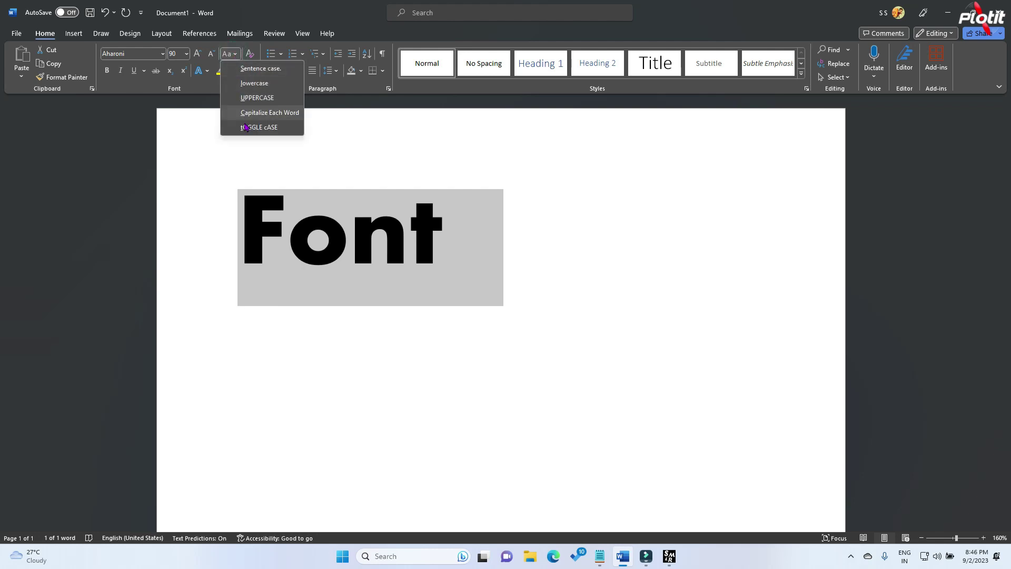
{"action": "left_click", "coordinate": [235, 54]}
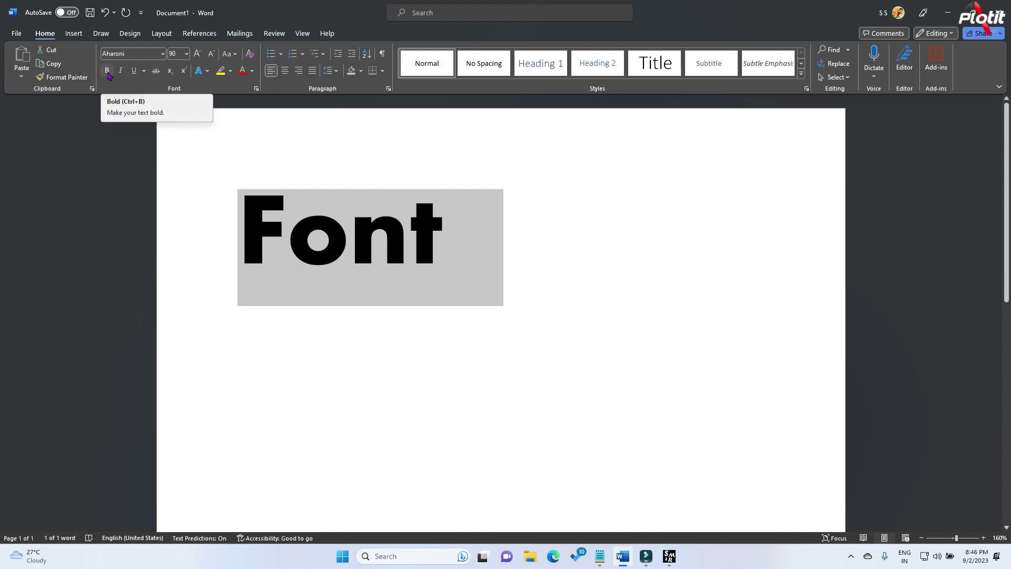
Step: Select the word Font and change its typeface to Calibri
{"action": "left_click_drag", "start_coordinate": [409, 227], "coordinate": [440, 222]}
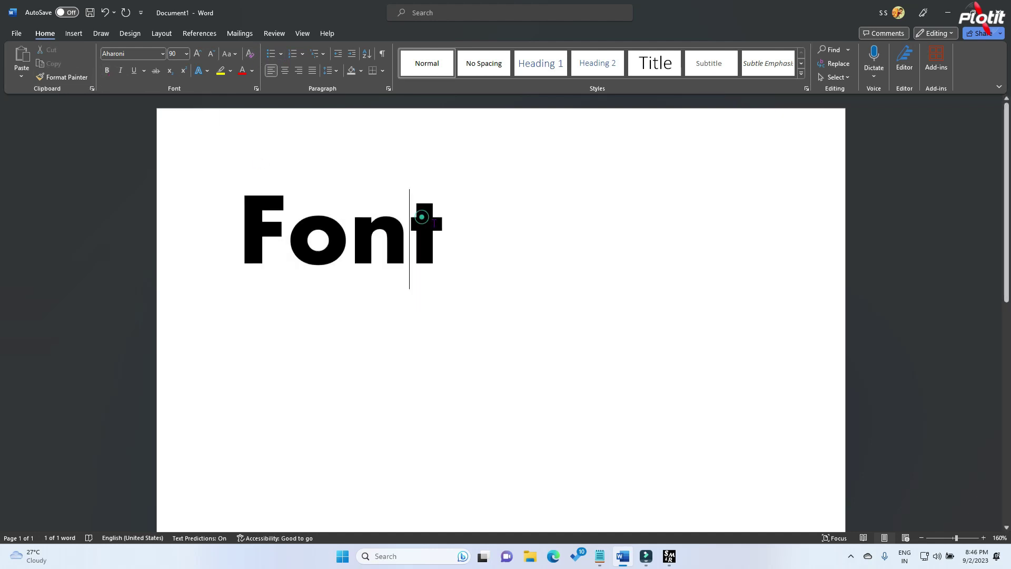
{"action": "double_click", "coordinate": [436, 222]}
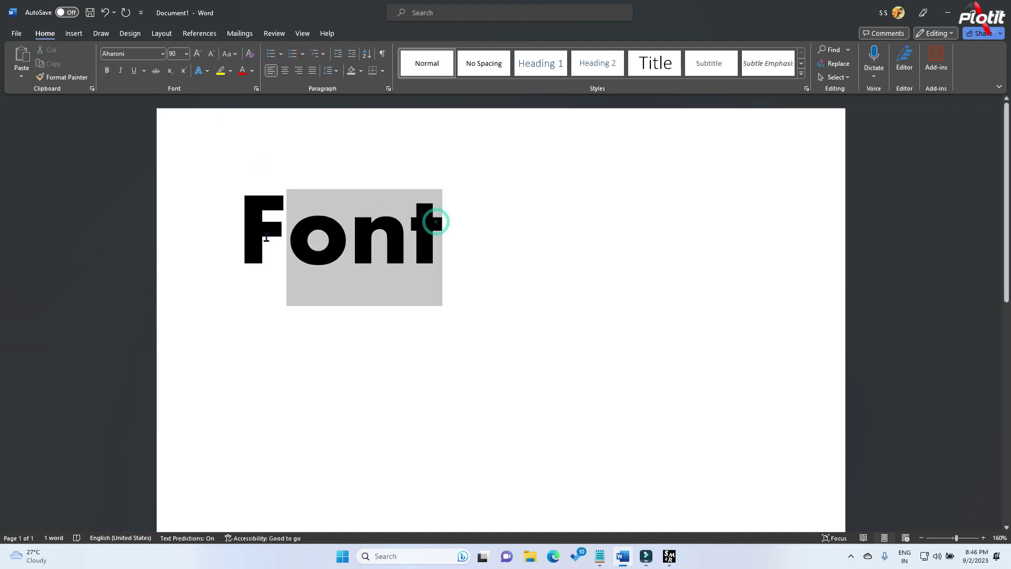
{"action": "left_click", "coordinate": [107, 71]}
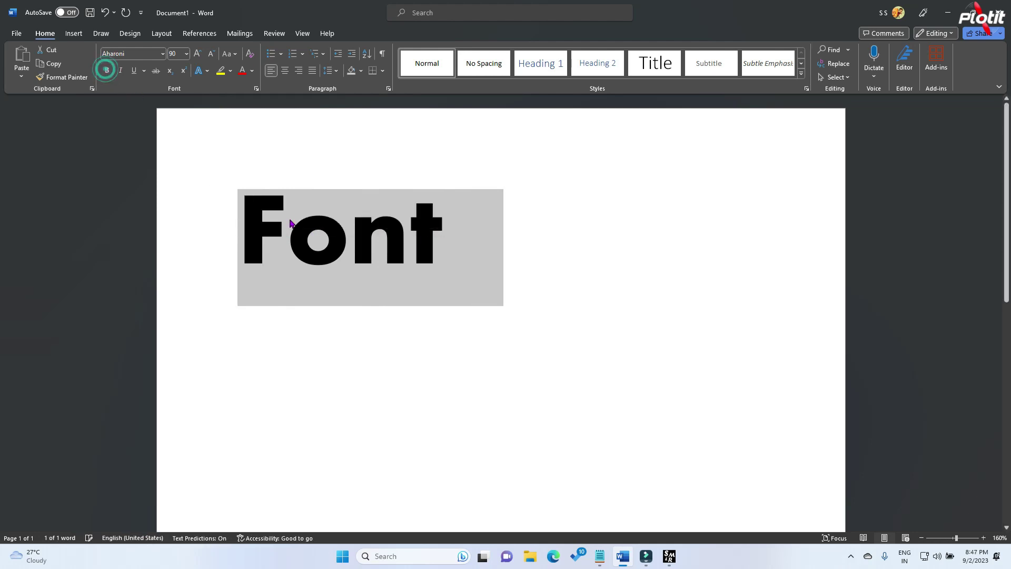
{"action": "left_click", "coordinate": [163, 54]}
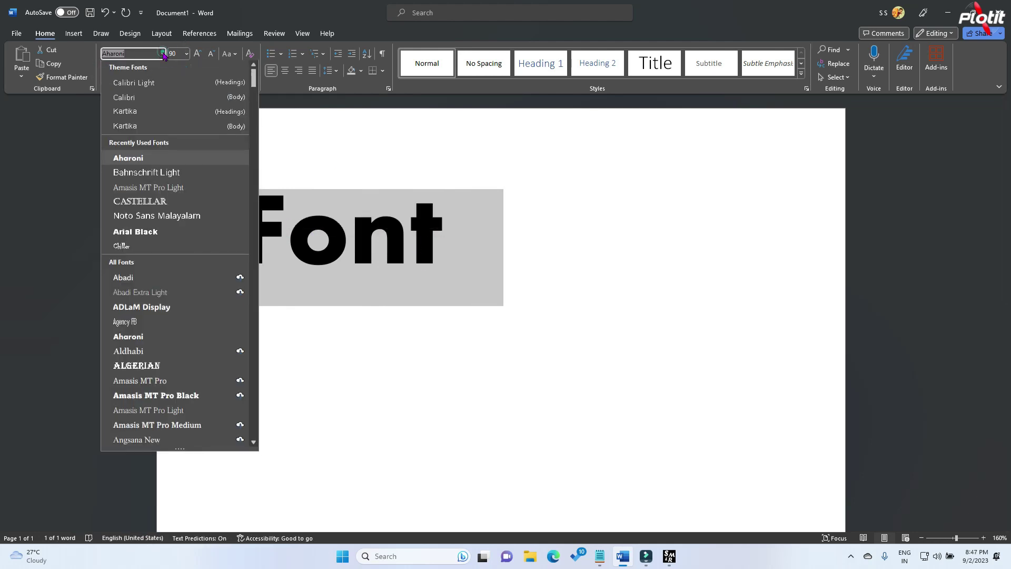
{"action": "left_click", "coordinate": [142, 100]}
Step: Toggle bold on and off repeatedly on Font, finishing with bold on
{"action": "left_click", "coordinate": [450, 271]}
{"action": "left_click_drag", "start_coordinate": [429, 266], "coordinate": [251, 265]}
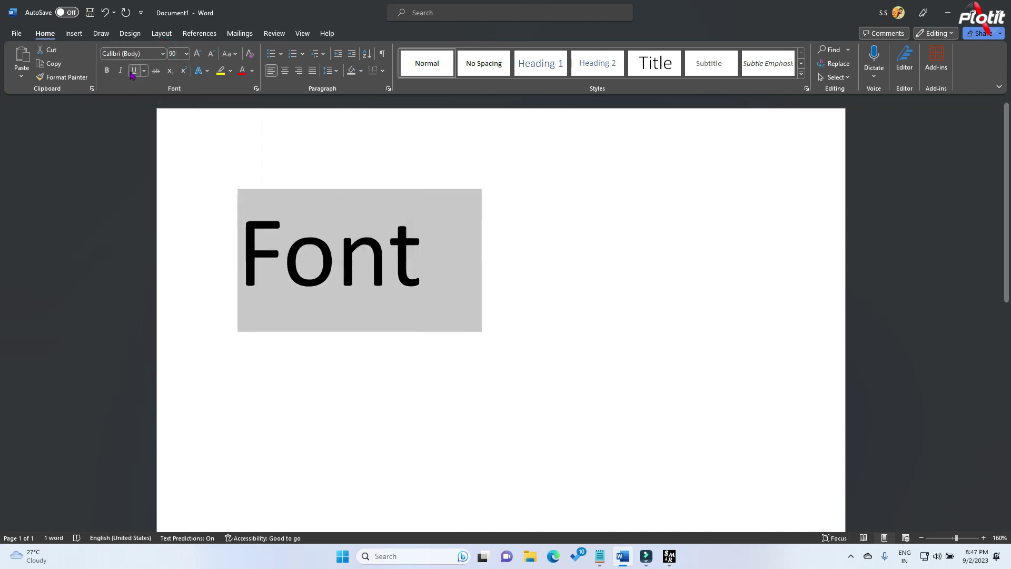
{"action": "left_click", "coordinate": [107, 70]}
{"action": "left_click", "coordinate": [108, 70]}
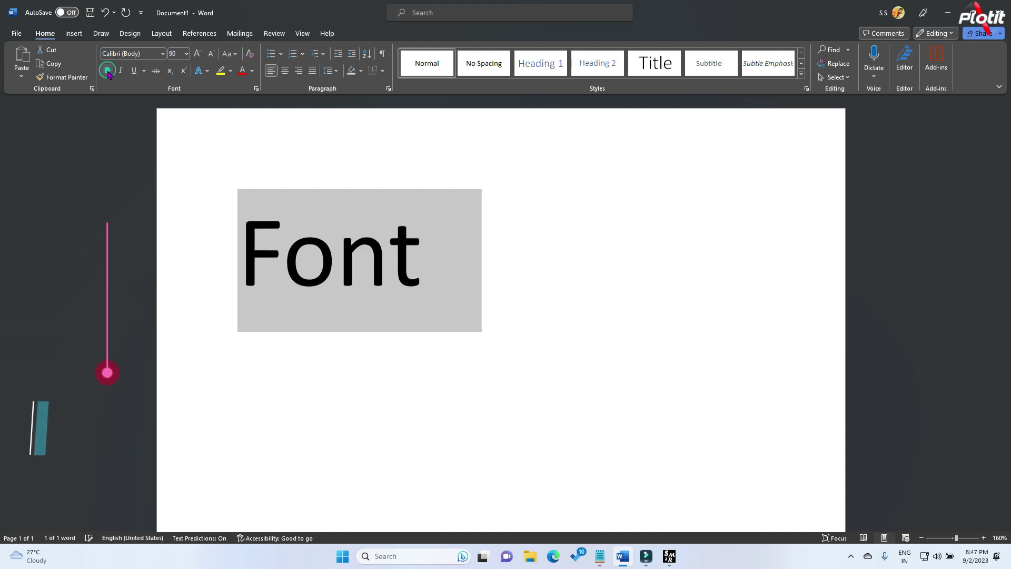
{"action": "left_click", "coordinate": [108, 71]}
{"action": "left_click", "coordinate": [108, 71]}
{"action": "left_click", "coordinate": [107, 71]}
{"action": "left_click", "coordinate": [107, 71]}
{"action": "left_click", "coordinate": [108, 71]}
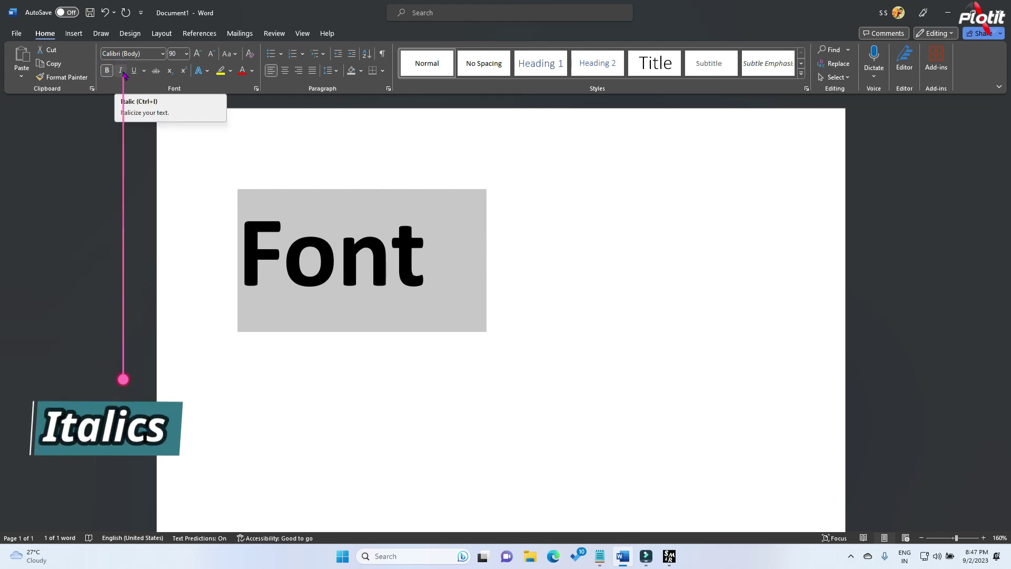
Step: Toggle italic on and off twice on the word Font
{"action": "left_click", "coordinate": [122, 71]}
{"action": "left_click", "coordinate": [121, 71]}
{"action": "left_click", "coordinate": [121, 70]}
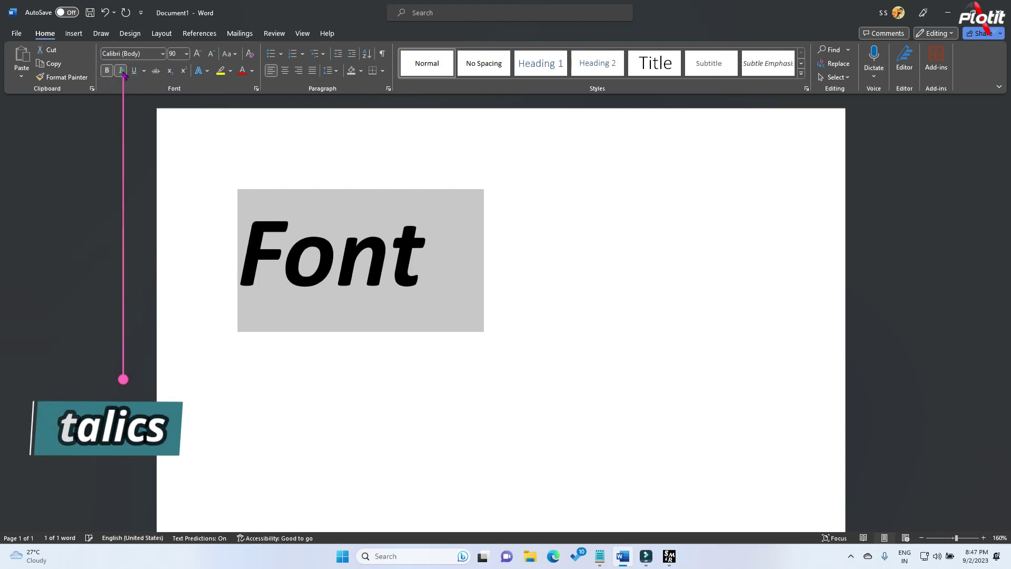
{"action": "left_click", "coordinate": [121, 70]}
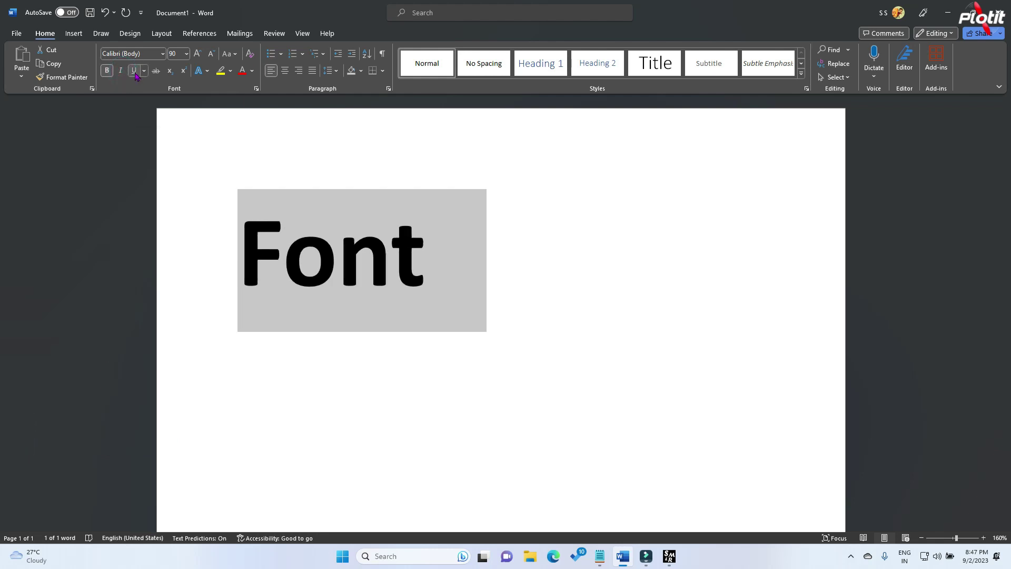
Step: Underline Font, then try strikethrough and remove both again
{"action": "left_click", "coordinate": [135, 72]}
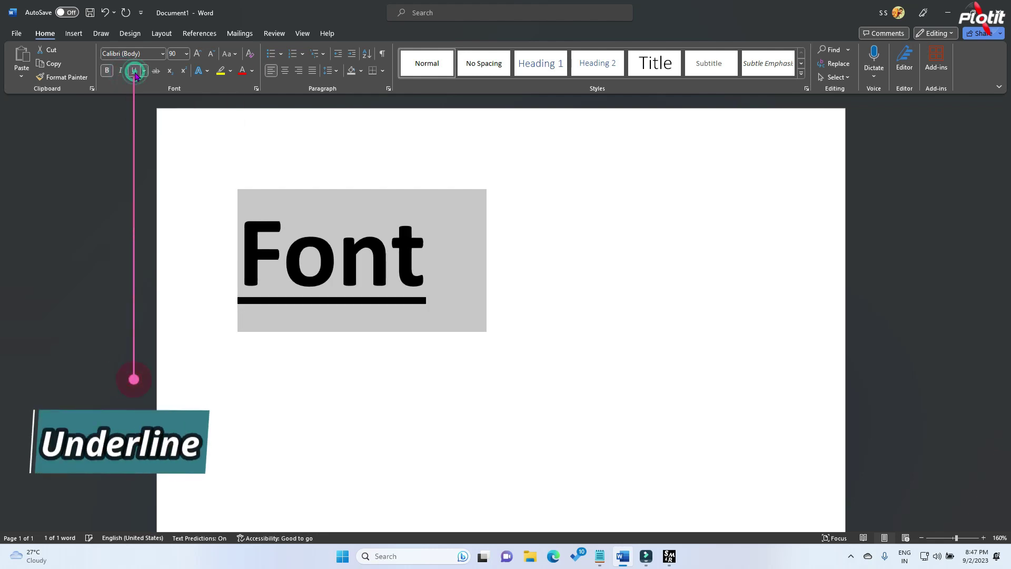
{"action": "left_click", "coordinate": [493, 275]}
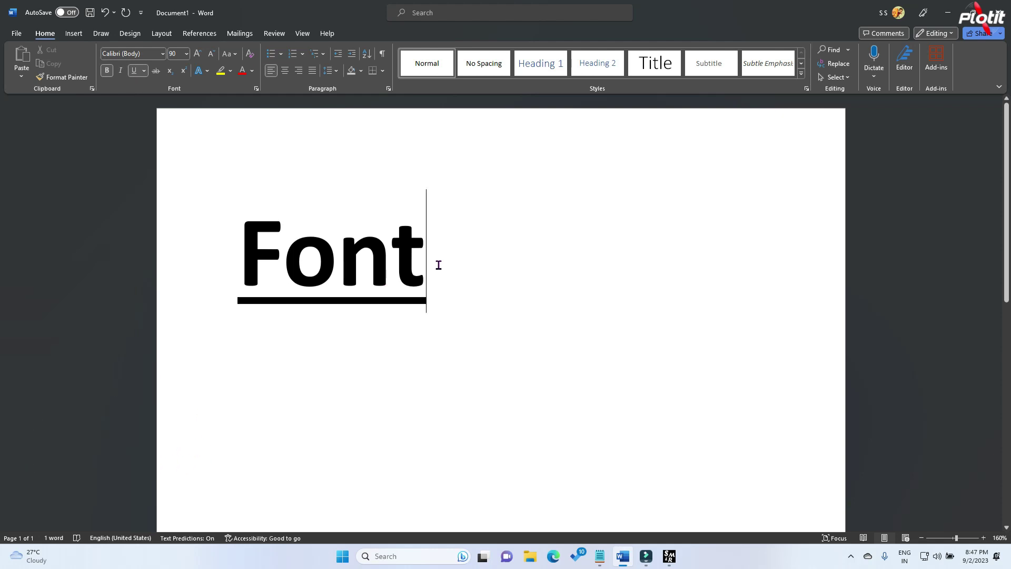
{"action": "left_click_drag", "start_coordinate": [439, 265], "coordinate": [232, 289]}
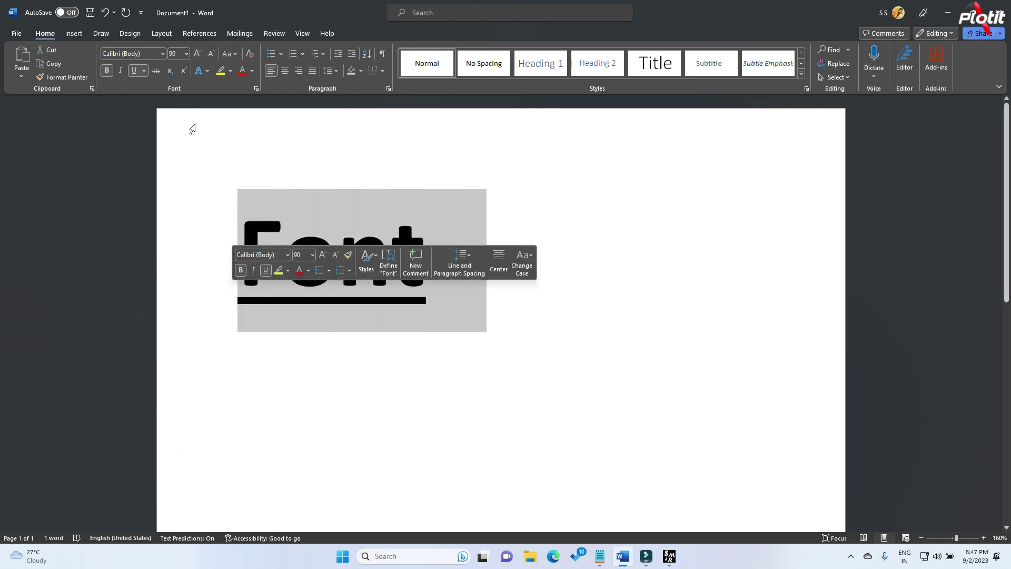
{"action": "left_click", "coordinate": [155, 72]}
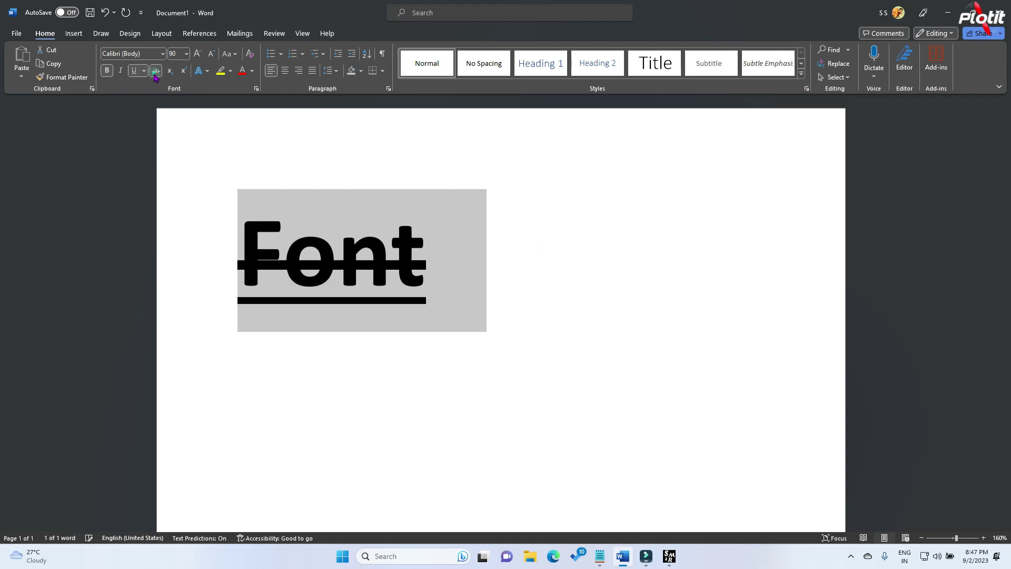
{"action": "left_click", "coordinate": [155, 72]}
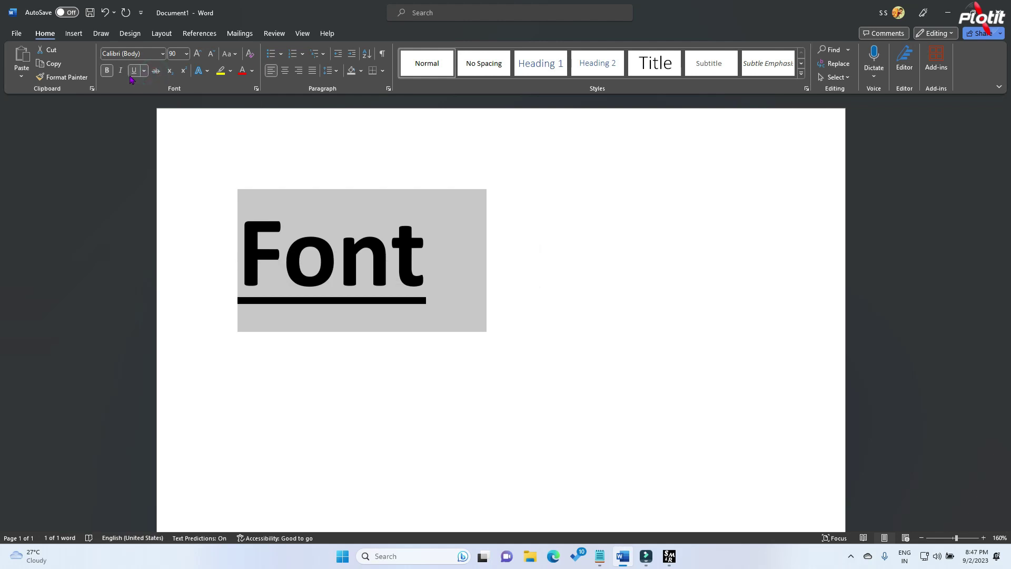
{"action": "left_click", "coordinate": [133, 70]}
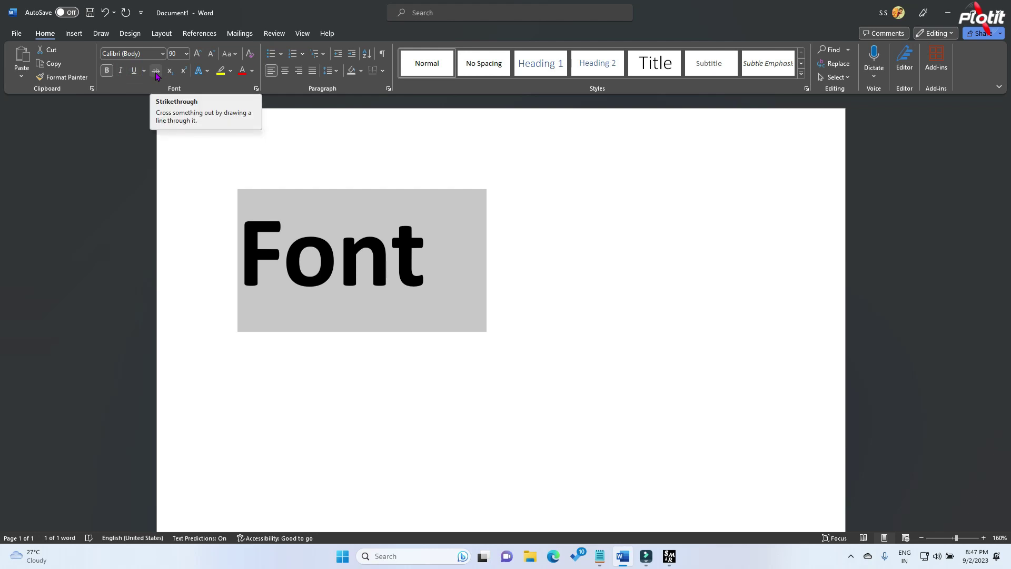
Step: Apply strikethrough to the bold Calibri 90 word Font
{"action": "left_click", "coordinate": [156, 72]}
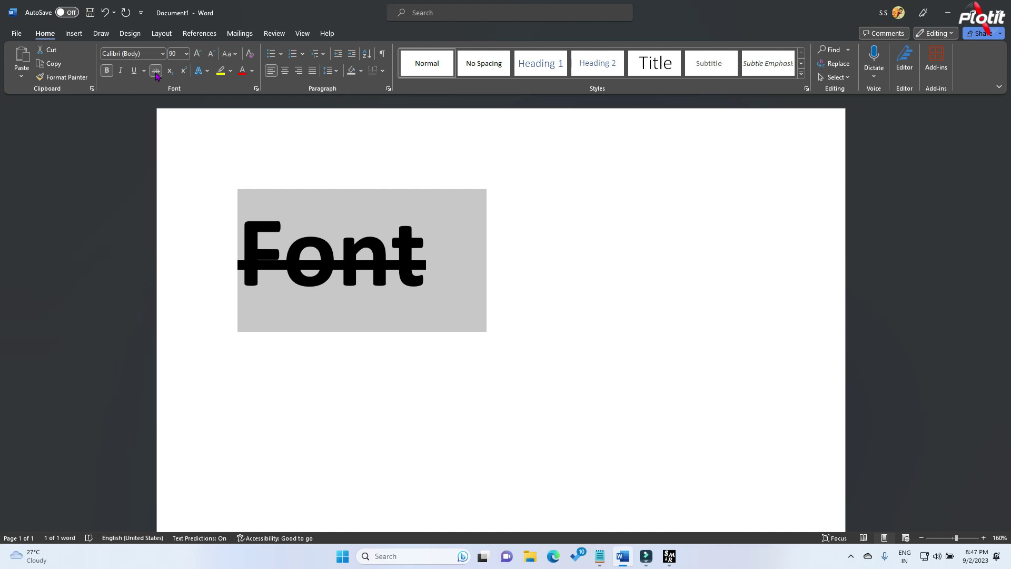
{"action": "left_click", "coordinate": [454, 263]}
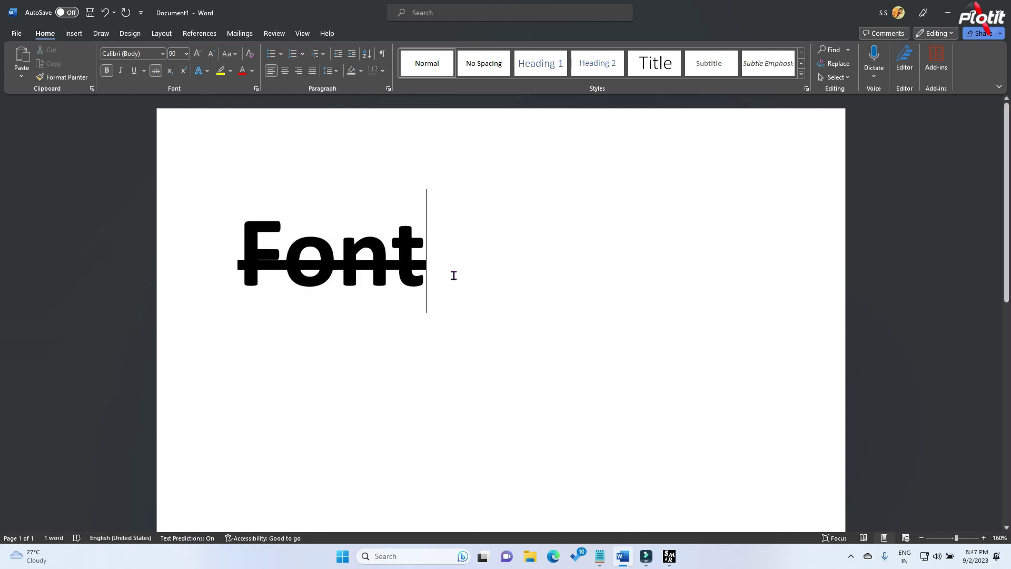
{"action": "left_click_drag", "start_coordinate": [454, 275], "coordinate": [229, 274]}
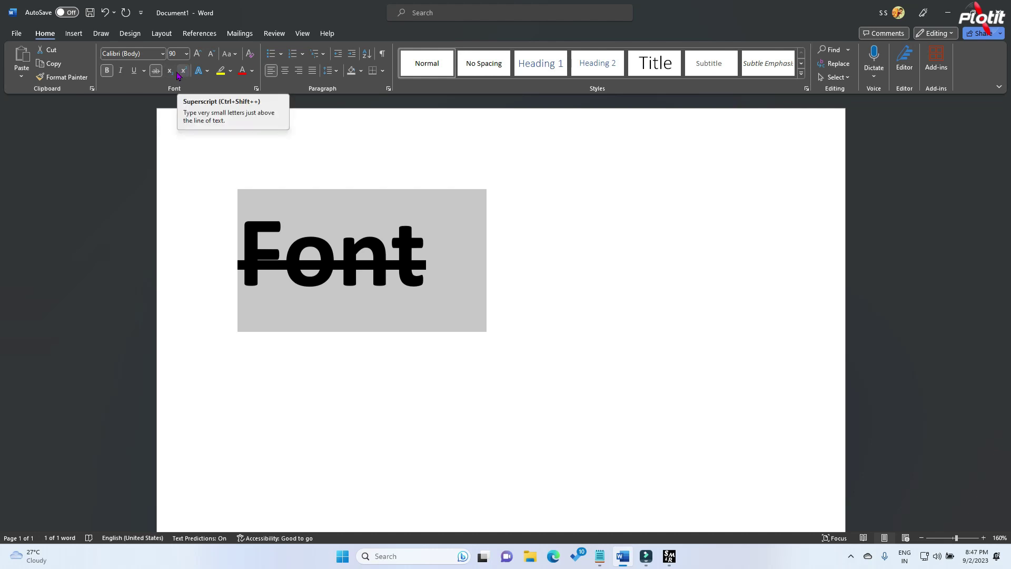
{"action": "left_click", "coordinate": [478, 270]}
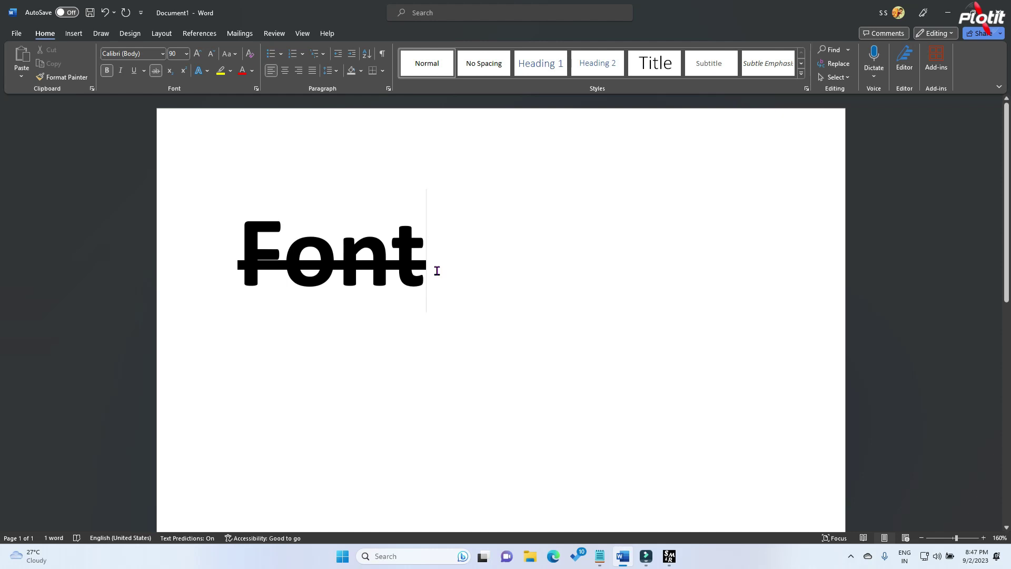
Step: Add a superscript 2 after Font and clear its underline and strikethrough
{"action": "type", "text": "2"}
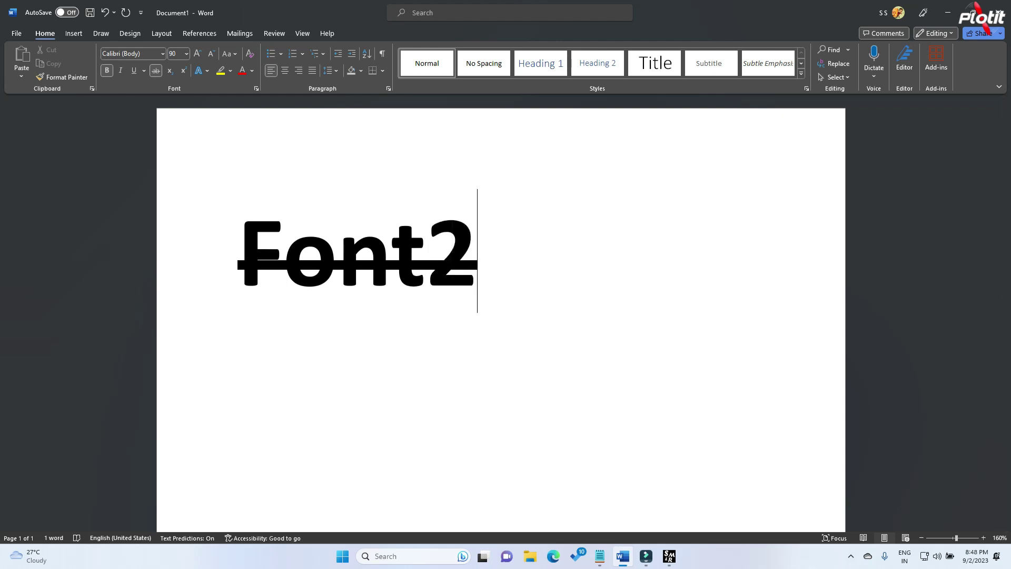
{"action": "left_click_drag", "start_coordinate": [482, 266], "coordinate": [446, 268]}
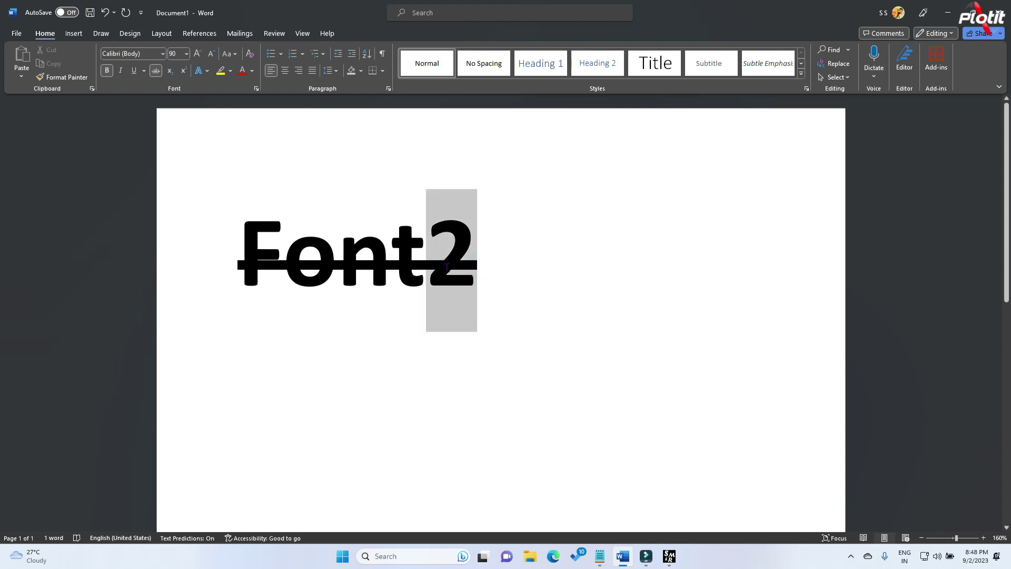
{"action": "left_click", "coordinate": [184, 71]}
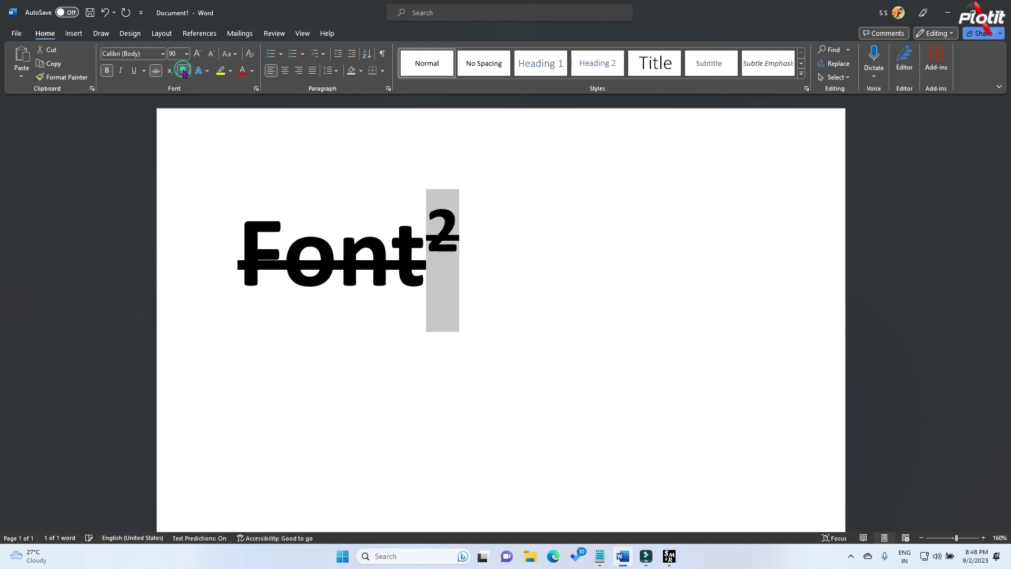
{"action": "left_click", "coordinate": [475, 244]}
{"action": "double_click", "coordinate": [464, 235]}
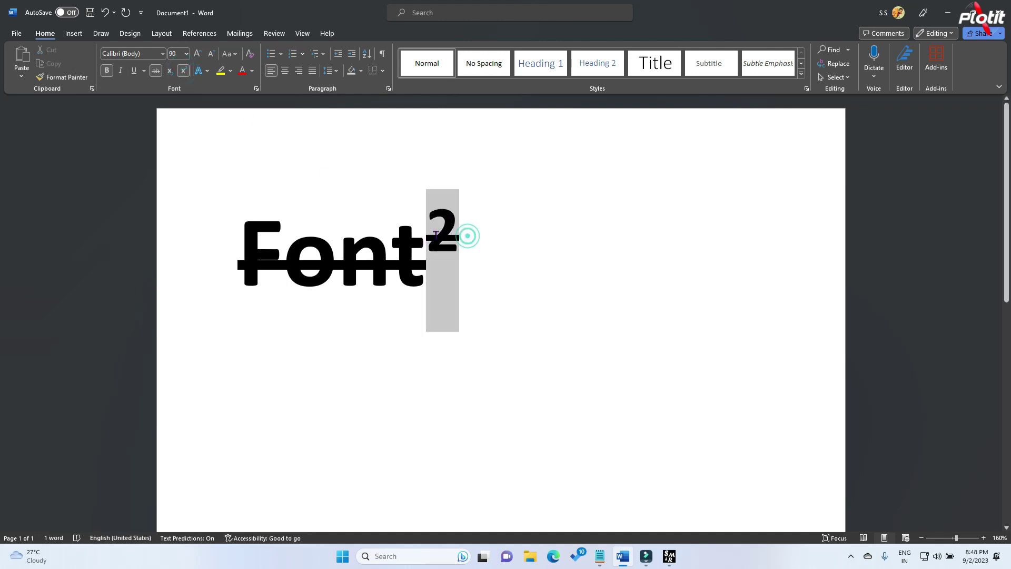
{"action": "left_click", "coordinate": [134, 71]}
{"action": "left_click", "coordinate": [135, 72]}
{"action": "left_click", "coordinate": [156, 71]}
{"action": "left_click", "coordinate": [492, 246]}
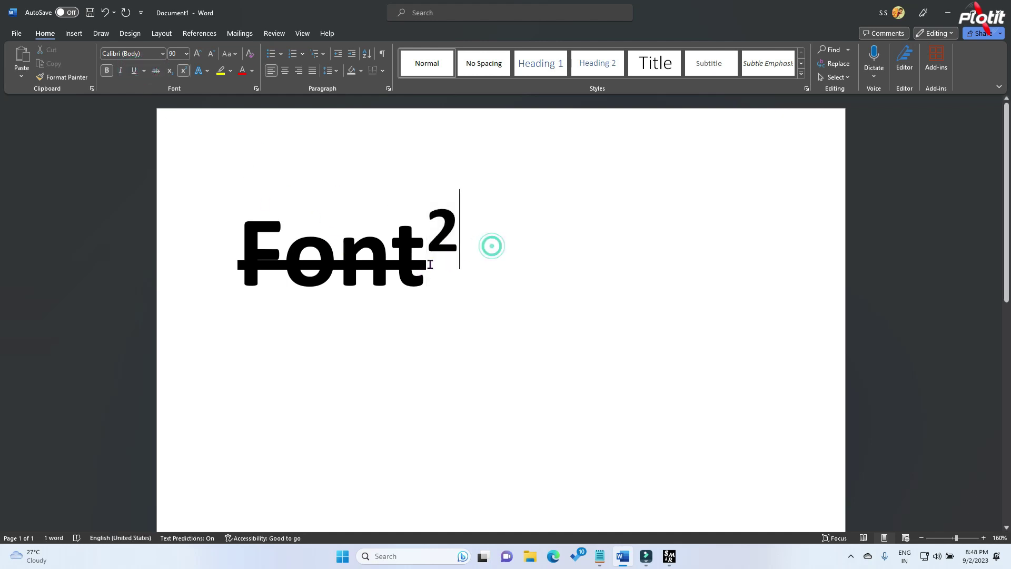
Step: Remove strikethrough from Font, delete the trailing characters and turn superscript off
{"action": "left_click_drag", "start_coordinate": [429, 265], "coordinate": [163, 251]}
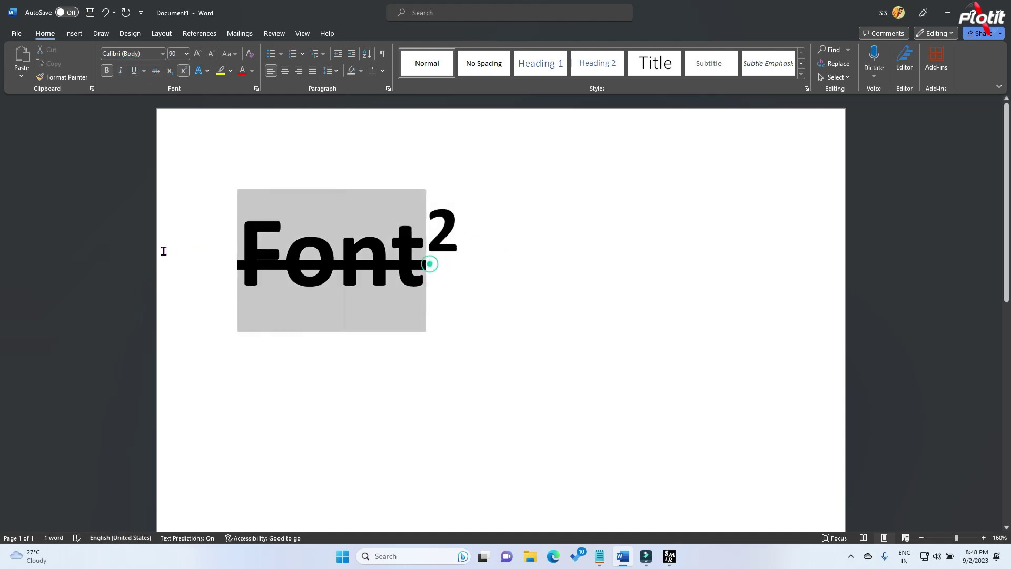
{"action": "left_click", "coordinate": [156, 77]}
{"action": "left_click", "coordinate": [583, 252]}
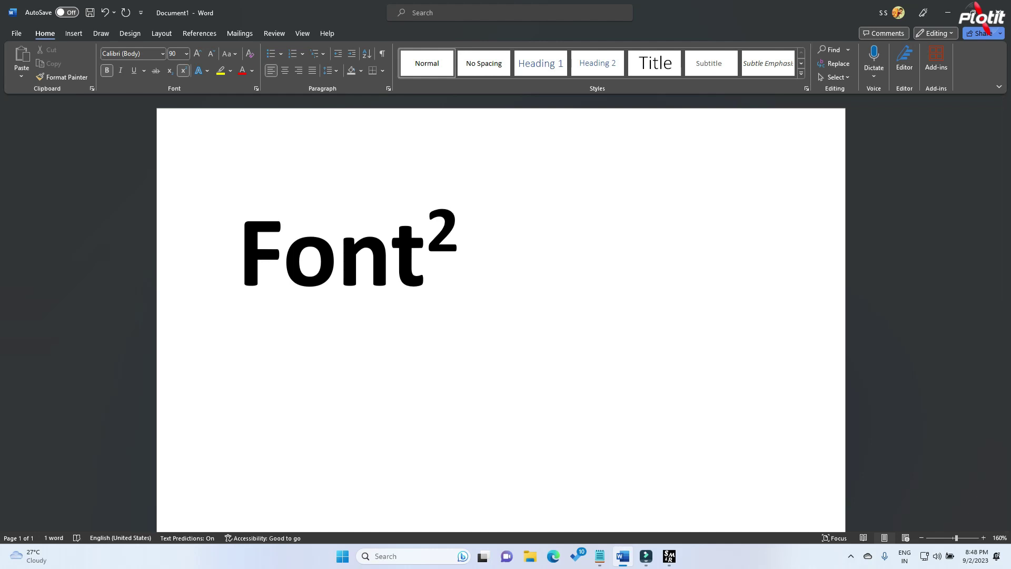
{"action": "type", "text": "="}
{"action": "key", "text": "BackSpace"}
{"action": "type", "text": "+"}
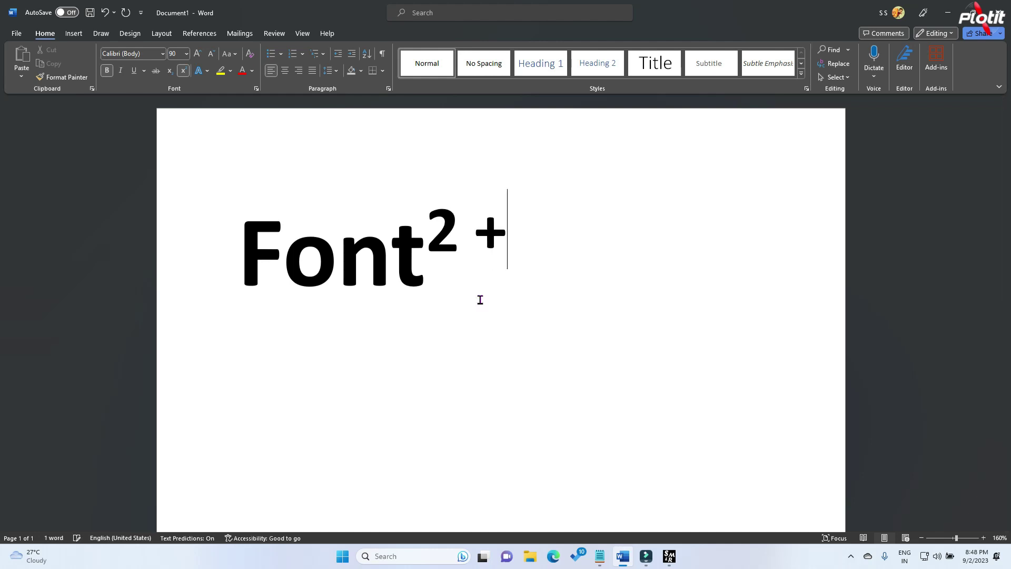
{"action": "type", "text": "1"}
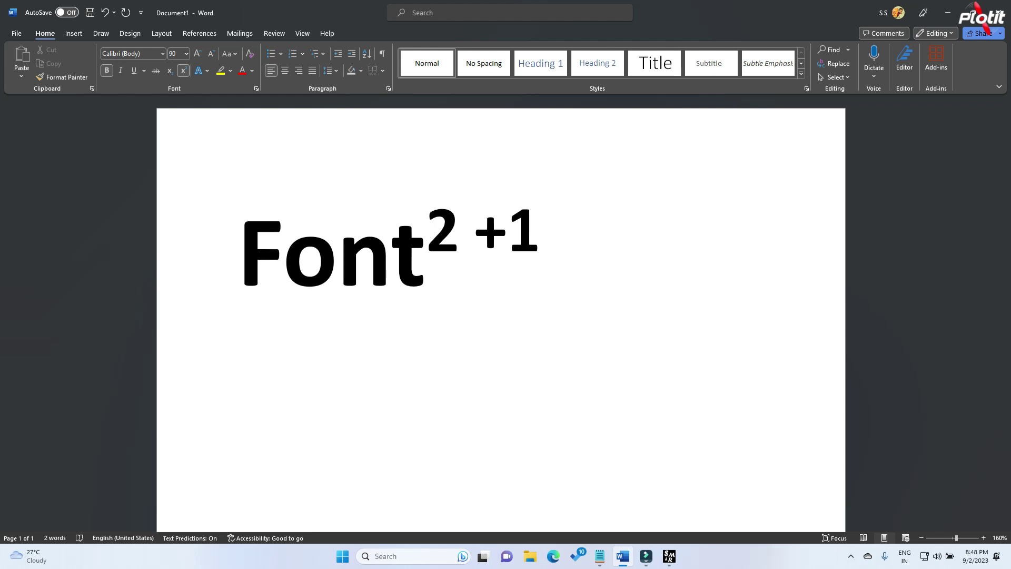
{"action": "key", "text": "BackSpace"}
{"action": "key", "text": "BackSpace"}
{"action": "key", "text": "BackSpace"}
{"action": "key", "text": "BackSpace"}
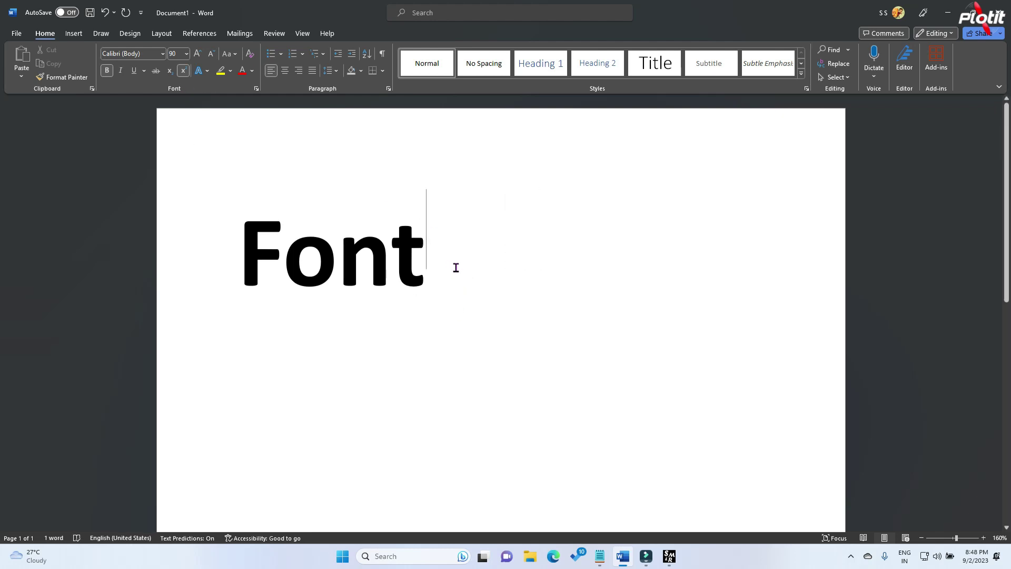
{"action": "left_click", "coordinate": [182, 73]}
{"action": "type", "text": "2"}
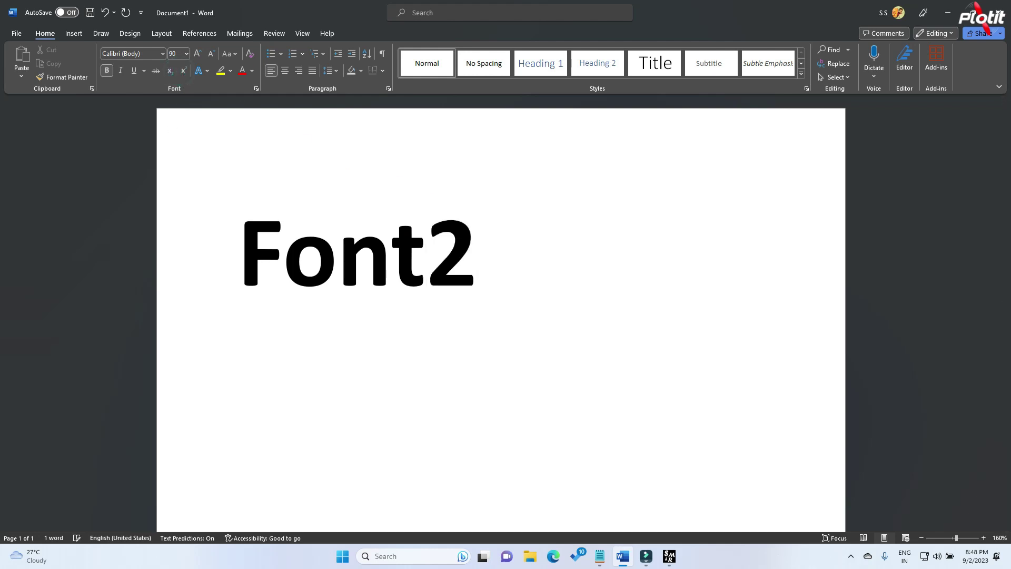
{"action": "key", "text": "BackSpace"}
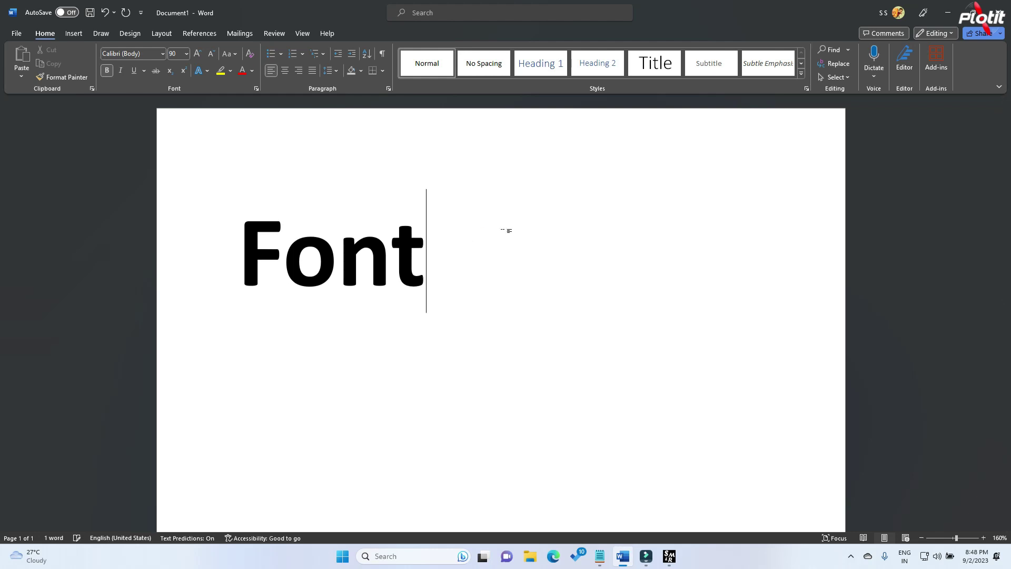
{"action": "left_click_drag", "start_coordinate": [430, 272], "coordinate": [226, 264]}
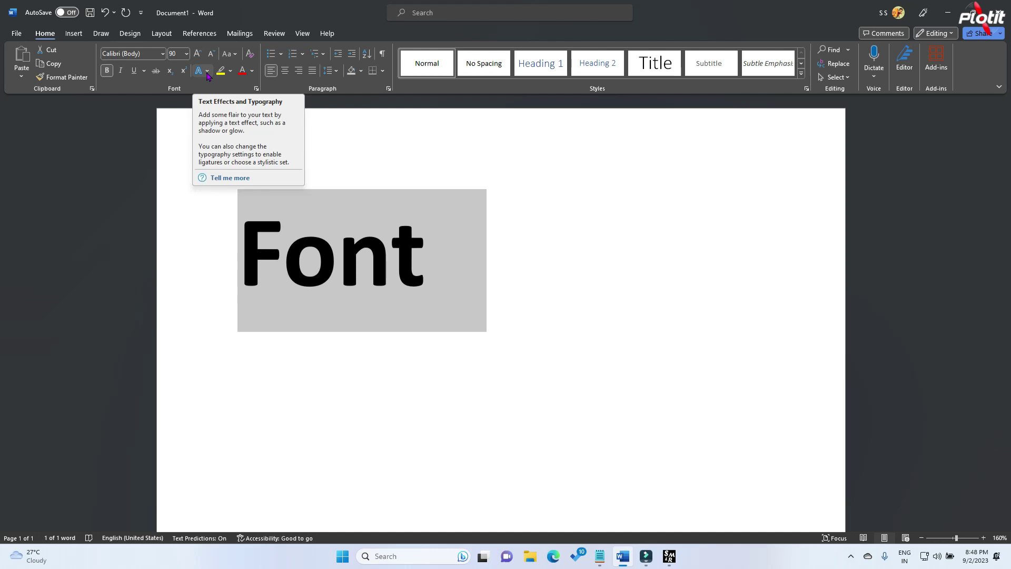
Step: Apply the black style with blue shadow, then an outer shadow, to Font
{"action": "left_click", "coordinate": [207, 71]}
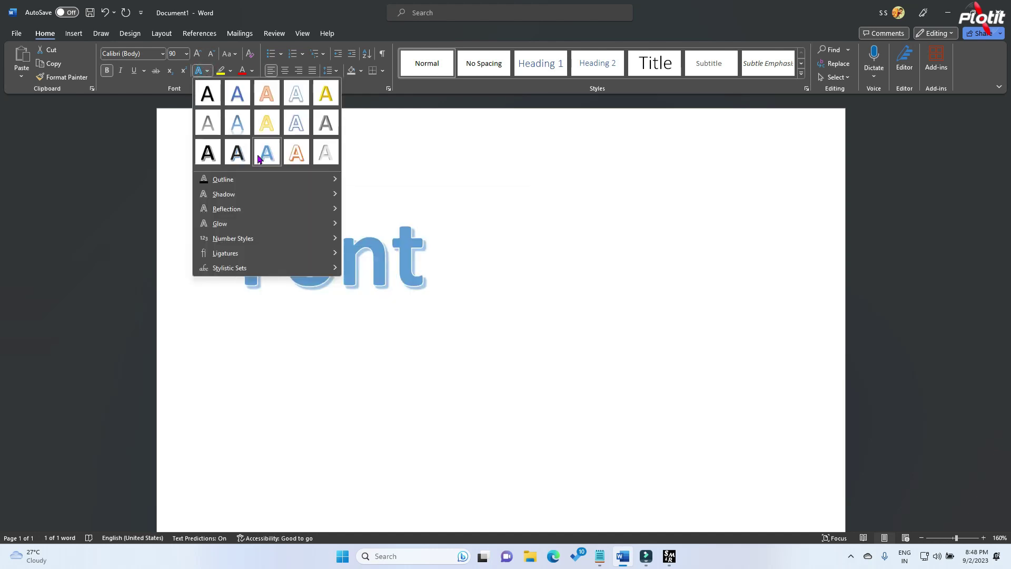
{"action": "left_click", "coordinate": [227, 152]}
{"action": "left_click", "coordinate": [525, 303]}
{"action": "left_click_drag", "start_coordinate": [457, 270], "coordinate": [248, 269]}
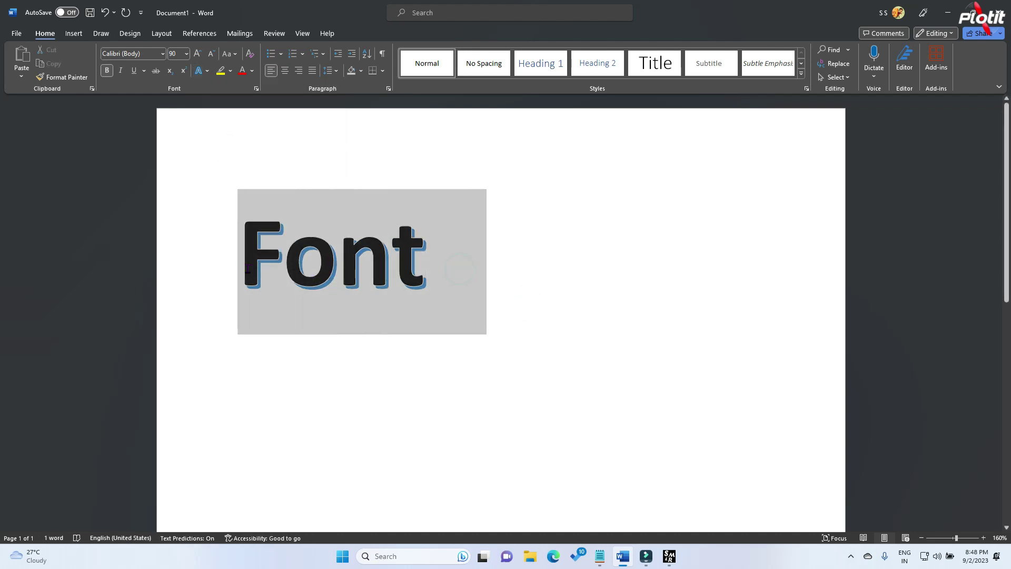
{"action": "left_click", "coordinate": [207, 71]}
{"action": "mouse_move", "coordinate": [223, 194]}
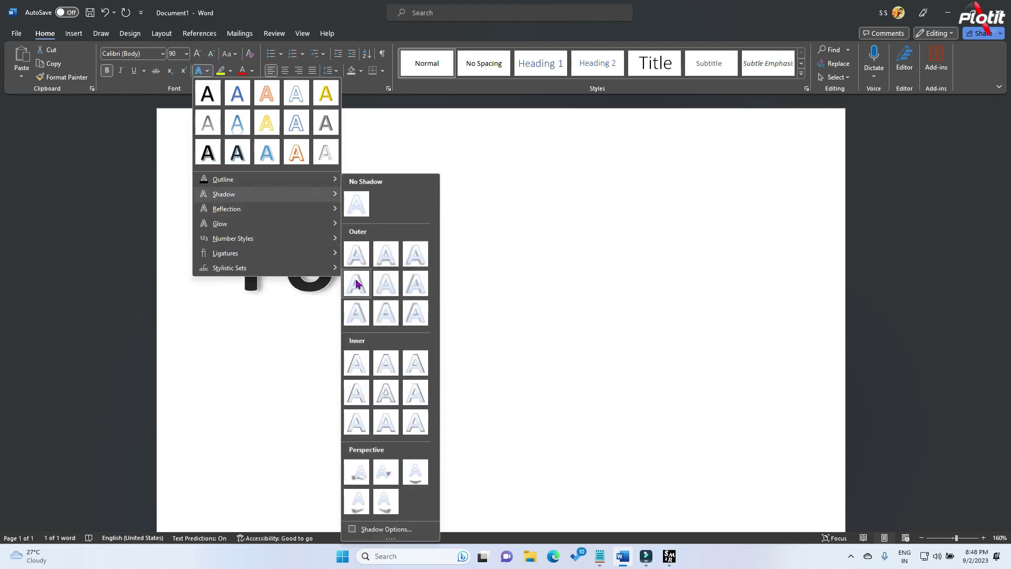
{"action": "left_click", "coordinate": [357, 284]}
{"action": "left_click", "coordinate": [481, 282]}
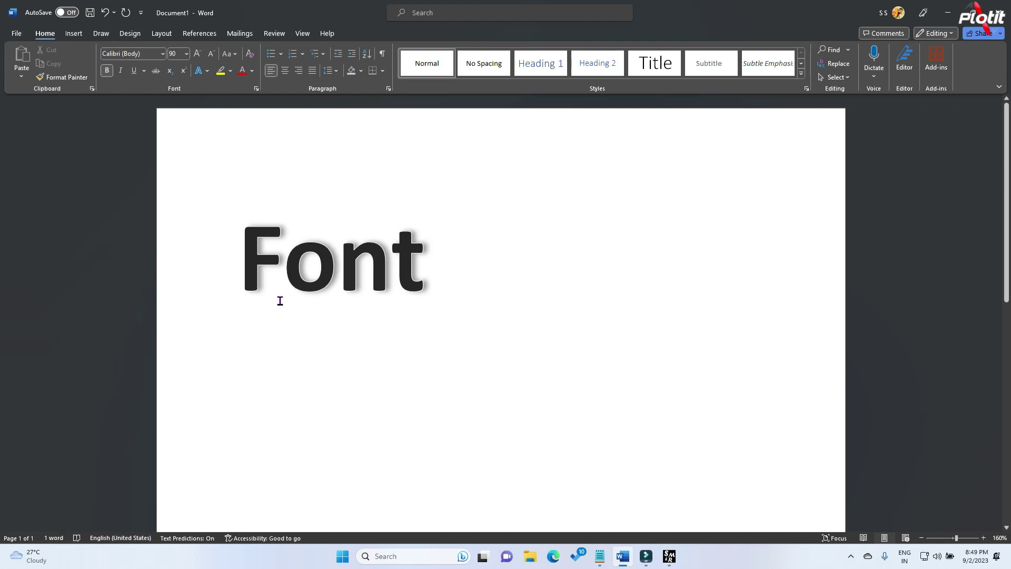
{"action": "left_click_drag", "start_coordinate": [276, 245], "coordinate": [449, 268]}
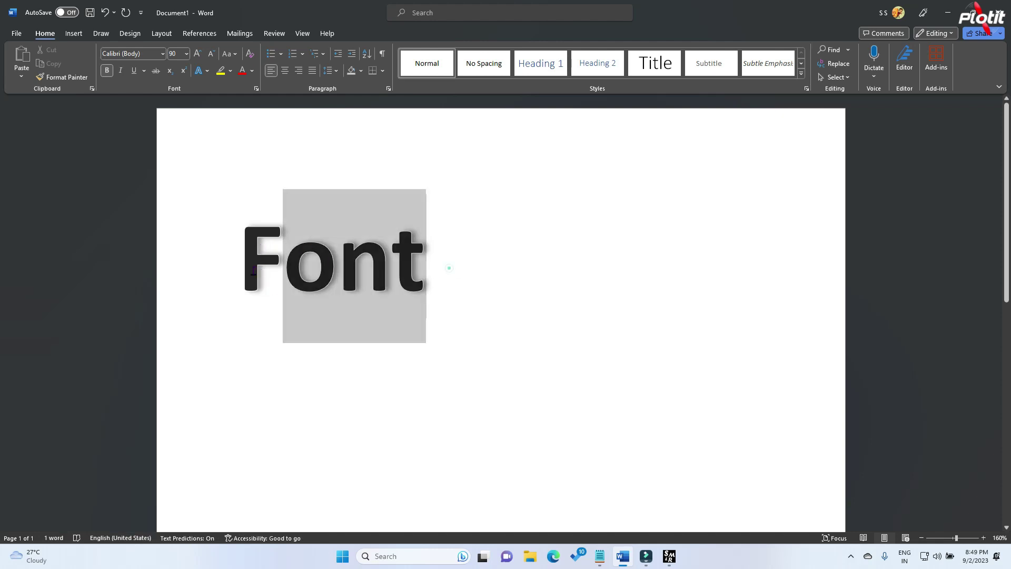
Step: Try an orange glow and then the orange outline style on Font
{"action": "left_click", "coordinate": [207, 72]}
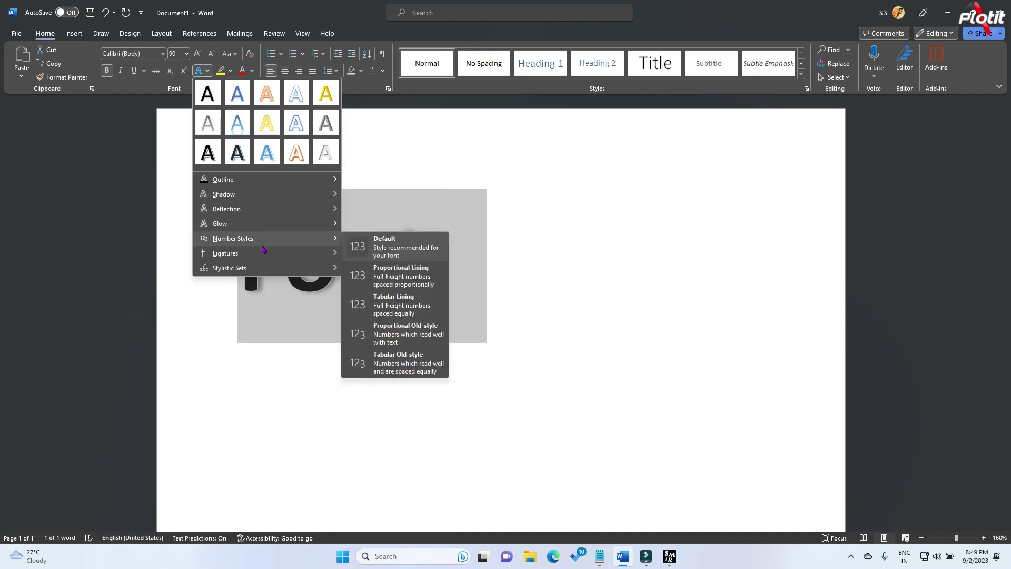
{"action": "mouse_move", "coordinate": [220, 224]}
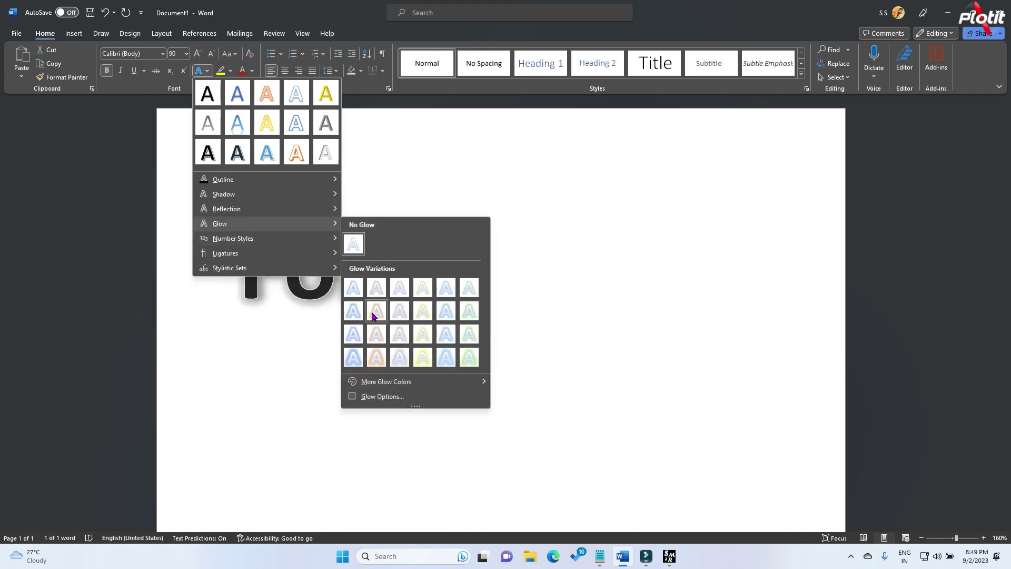
{"action": "left_click", "coordinate": [375, 313]}
{"action": "left_click", "coordinate": [474, 296]}
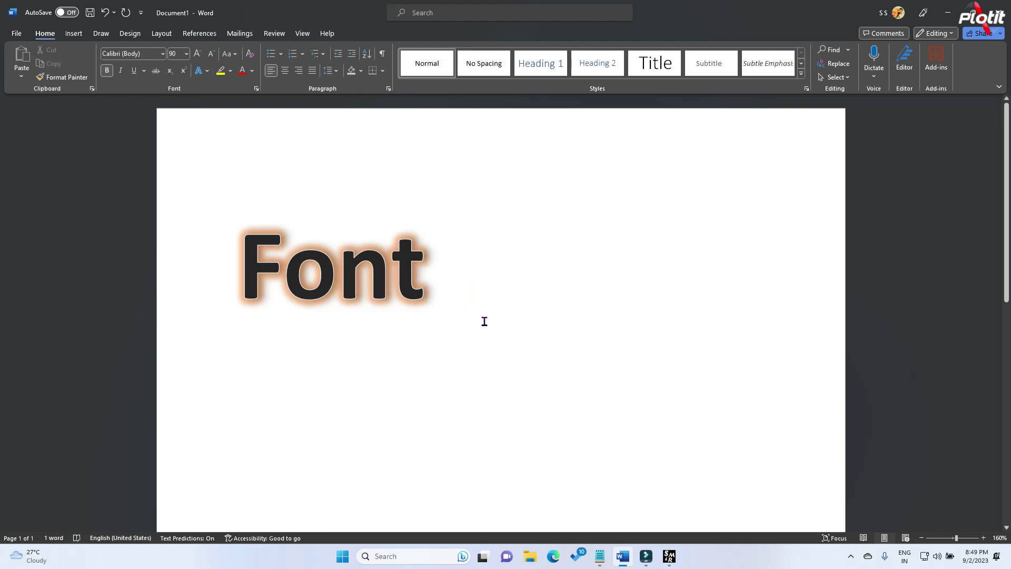
{"action": "left_click_drag", "start_coordinate": [444, 273], "coordinate": [226, 300]}
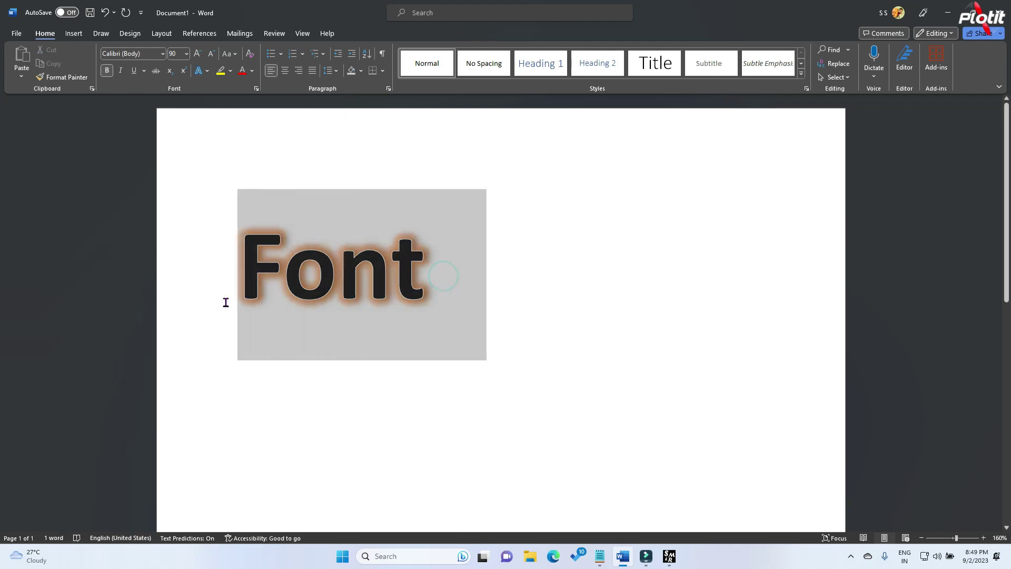
{"action": "left_click", "coordinate": [207, 71]}
{"action": "left_click", "coordinate": [300, 153]}
{"action": "left_click", "coordinate": [523, 299]}
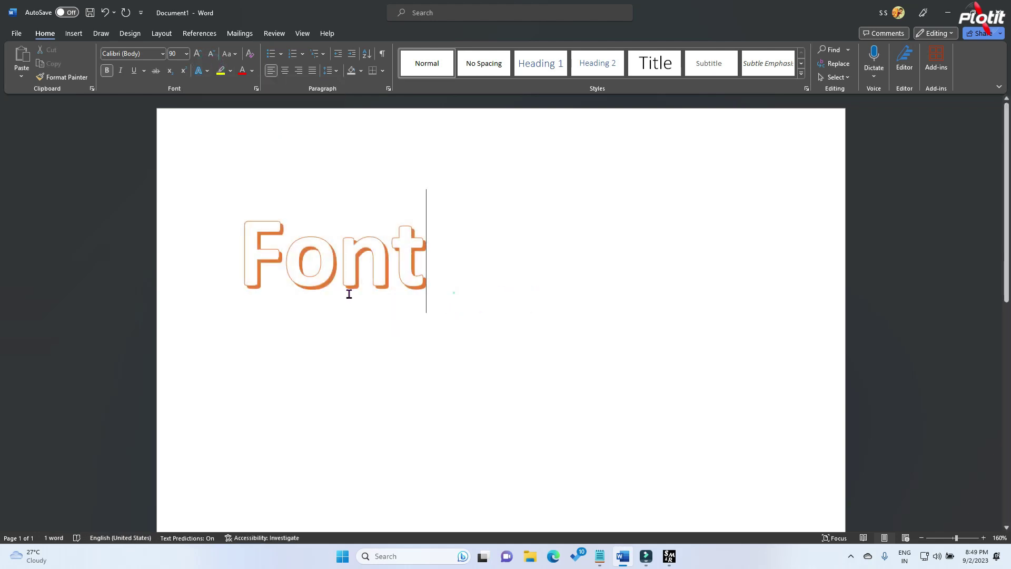
Step: Return Font to the plain black text style
{"action": "left_click_drag", "start_coordinate": [451, 292], "coordinate": [192, 275]}
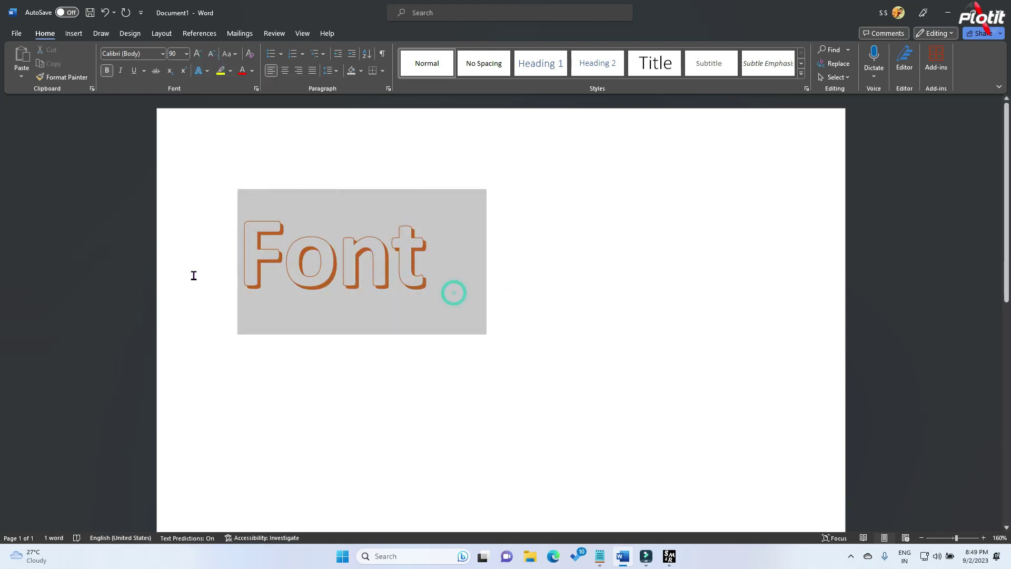
{"action": "left_click", "coordinate": [209, 72]}
{"action": "left_click", "coordinate": [207, 93]}
{"action": "left_click", "coordinate": [456, 261]}
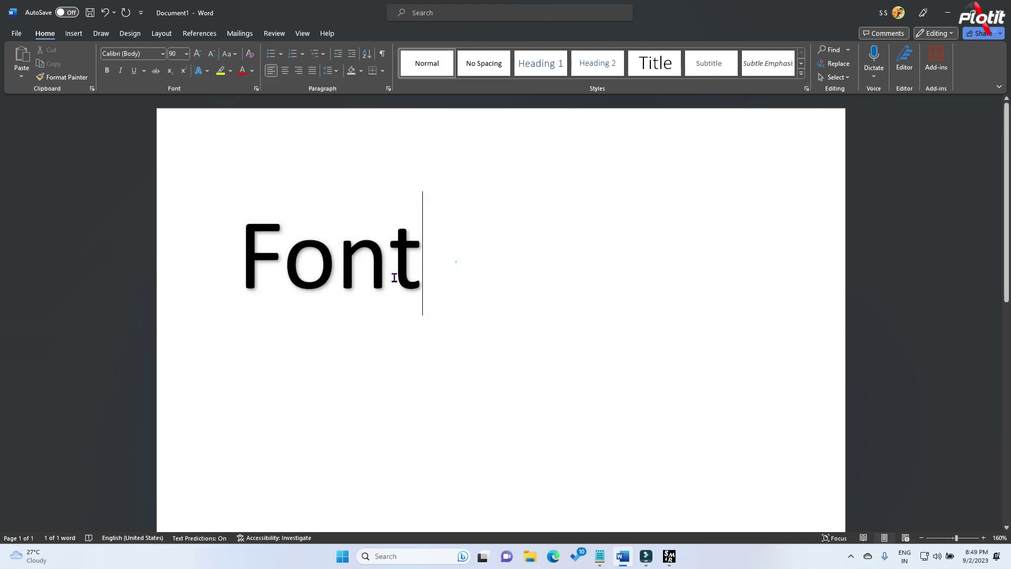
Step: Select the whole Font line and preview the highlight and font colour palettes on it
{"action": "triple_click", "coordinate": [420, 256]}
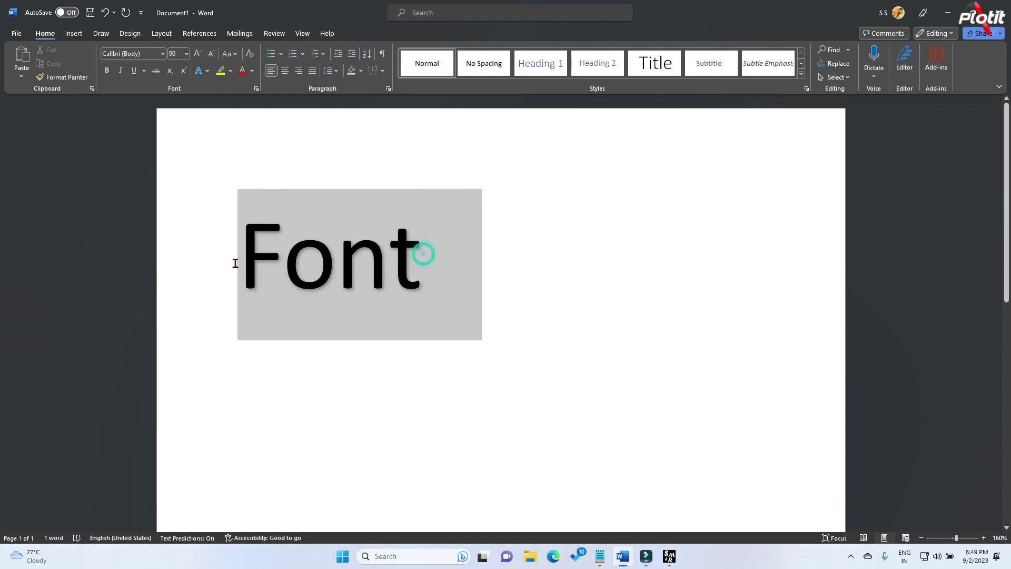
{"action": "left_click", "coordinate": [230, 72]}
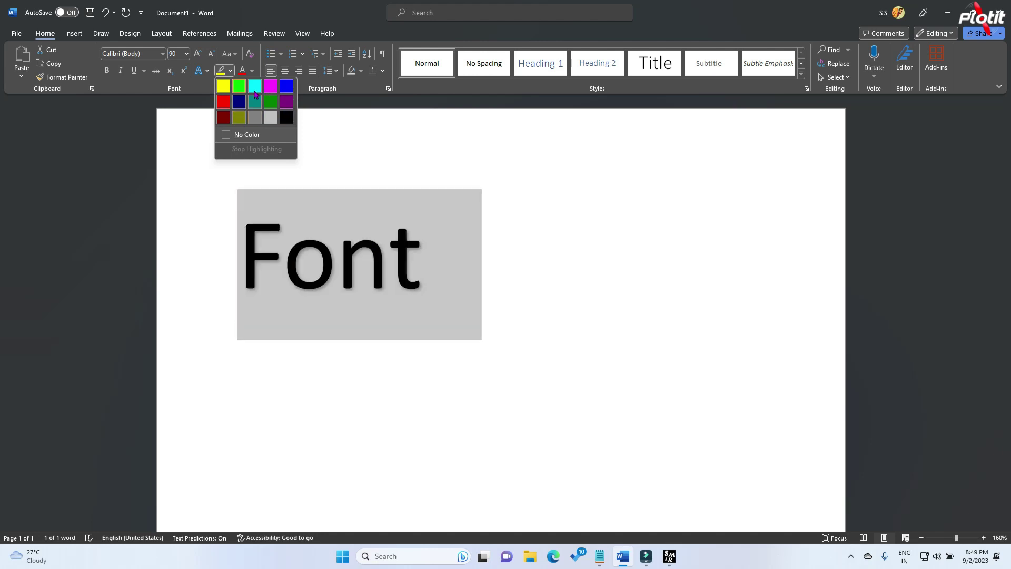
{"action": "left_click", "coordinate": [253, 72]}
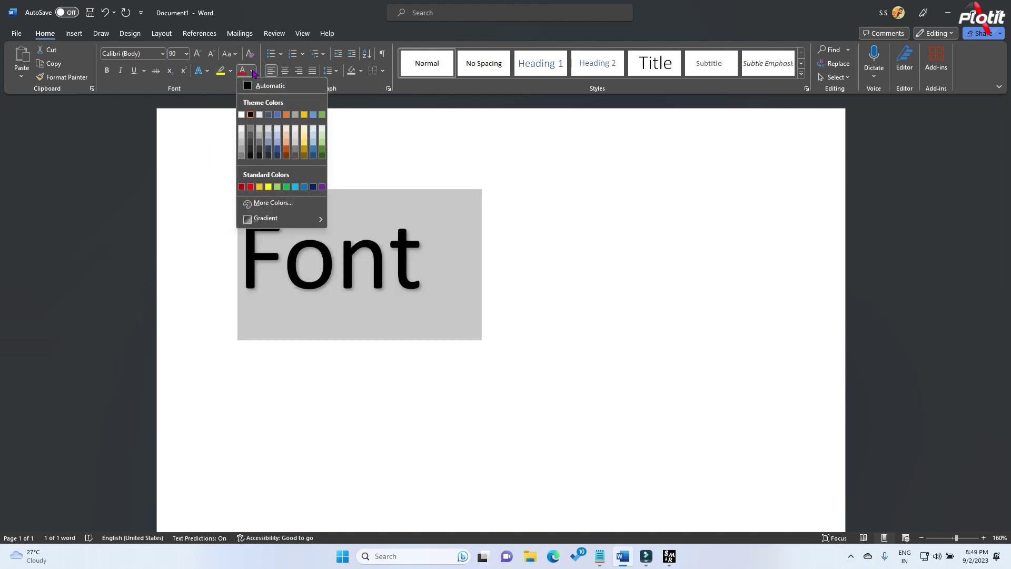
Step: Colour the word Font red, then add and remove an empty line beneath it
{"action": "left_click", "coordinate": [251, 191]}
{"action": "left_click_drag", "start_coordinate": [252, 191], "coordinate": [418, 260]}
{"action": "left_click", "coordinate": [442, 248]}
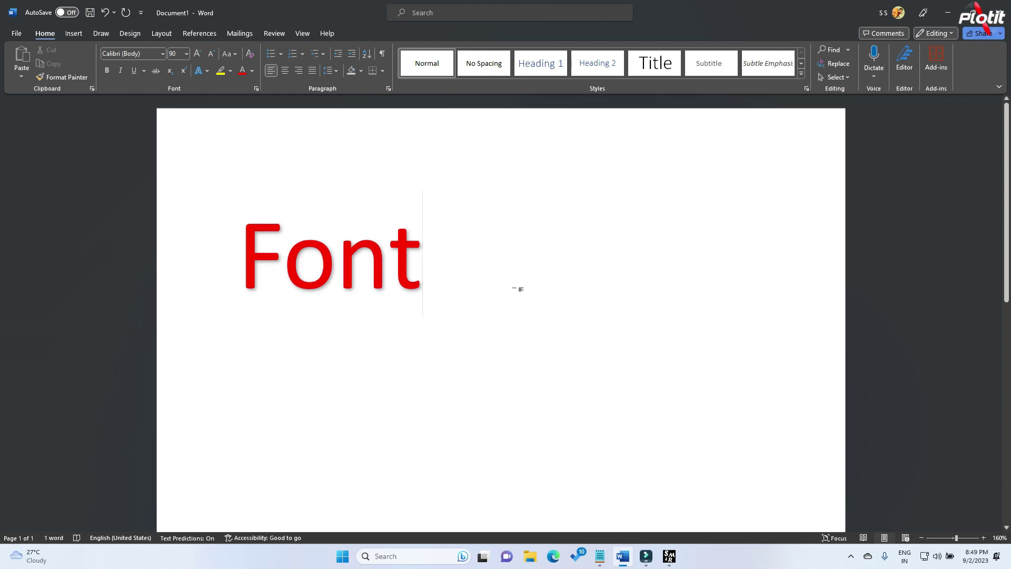
{"action": "key", "text": "Return"}
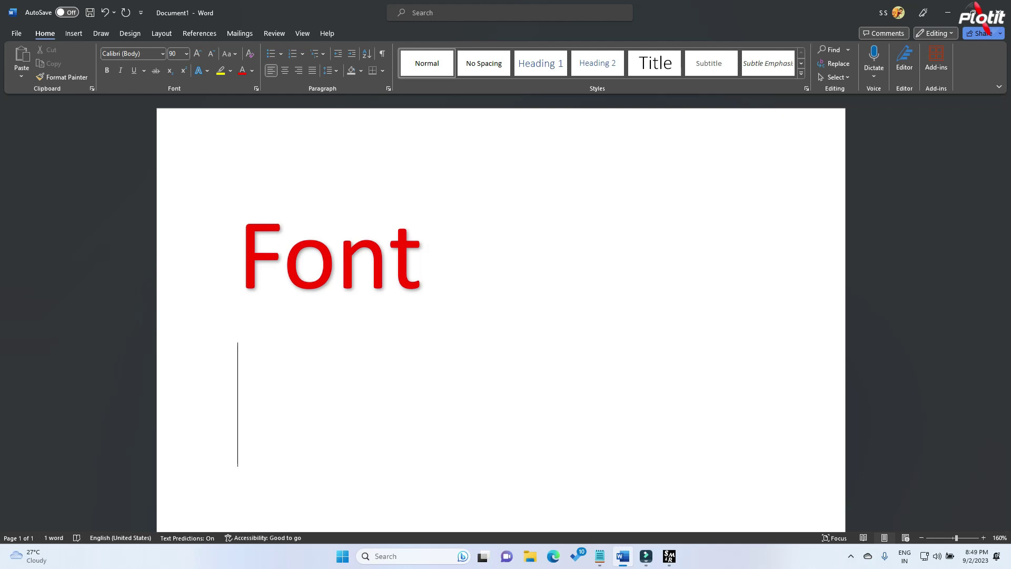
{"action": "key", "text": "BackSpace"}
Step: Resize the Font line to 28 and type 'Bold = Ctrl + B' below it
{"action": "triple_click", "coordinate": [438, 279]}
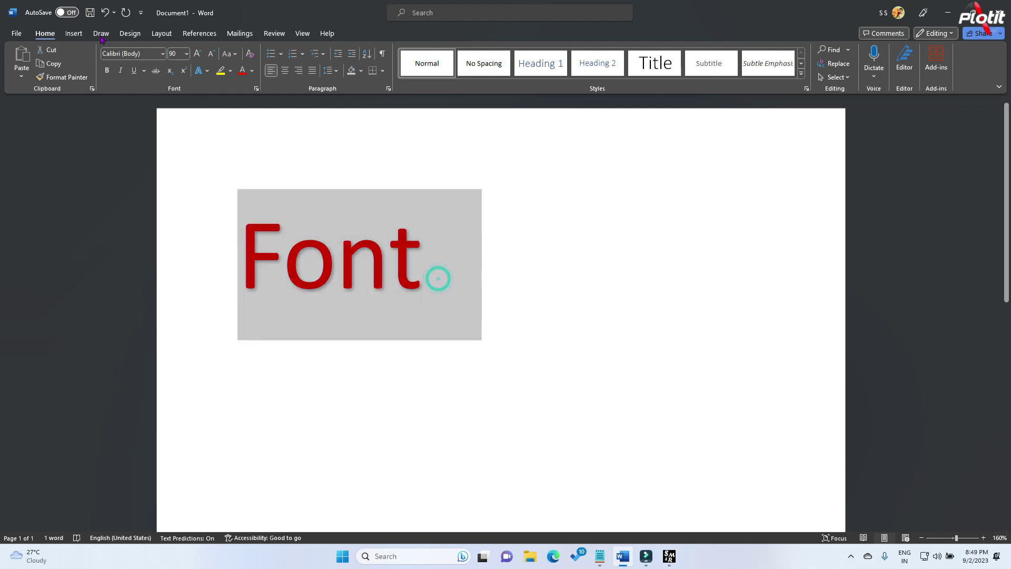
{"action": "left_click", "coordinate": [185, 54]}
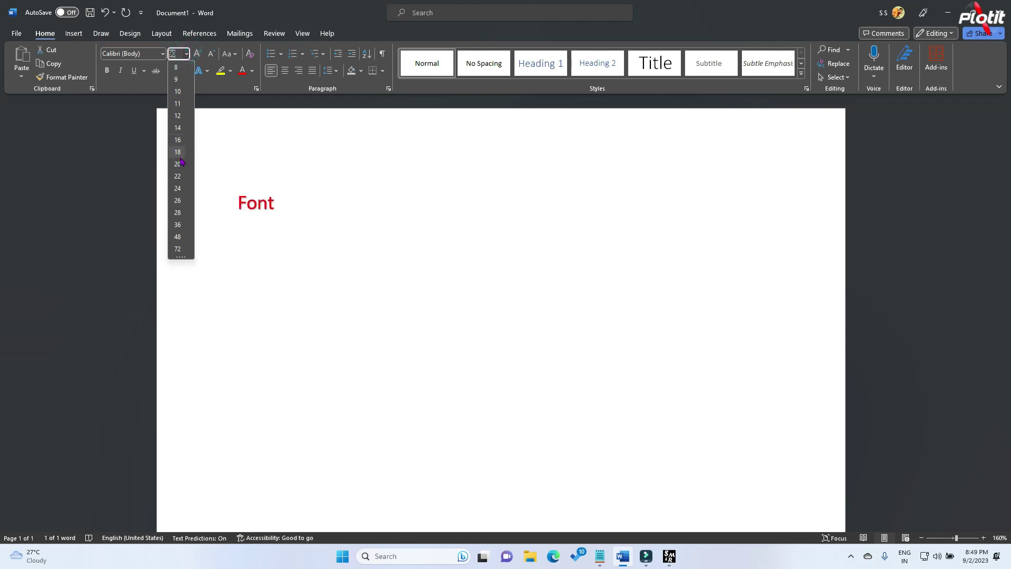
{"action": "left_click", "coordinate": [177, 212]}
{"action": "left_click", "coordinate": [339, 209]}
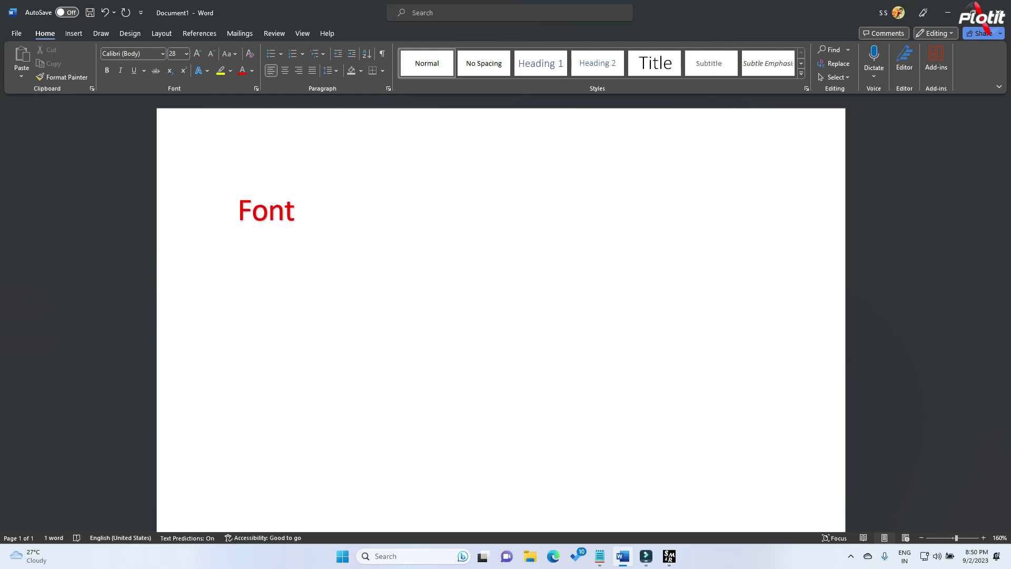
{"action": "type", "text": "Bold"}
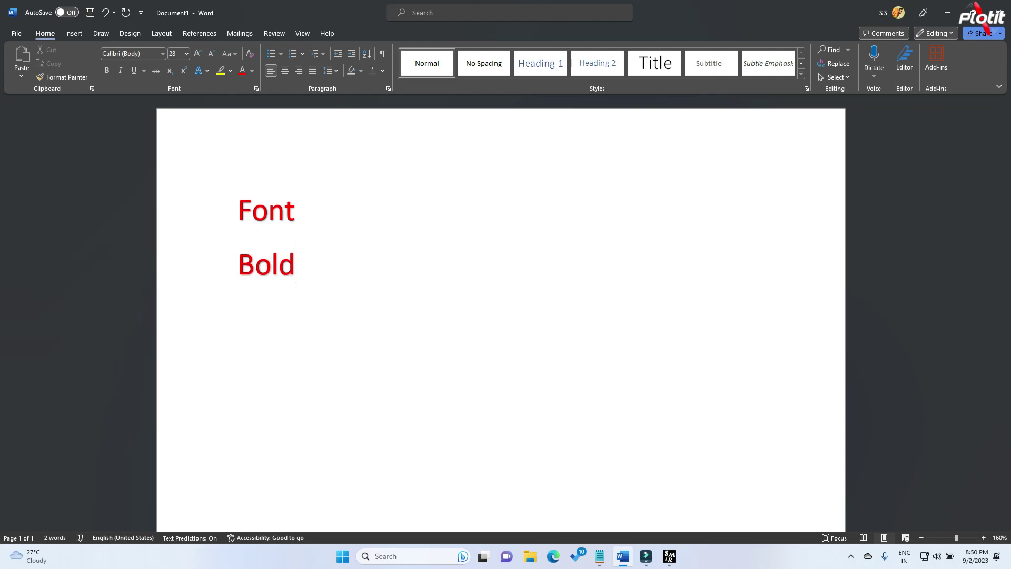
{"action": "type", "text": " = Ctrl + "}
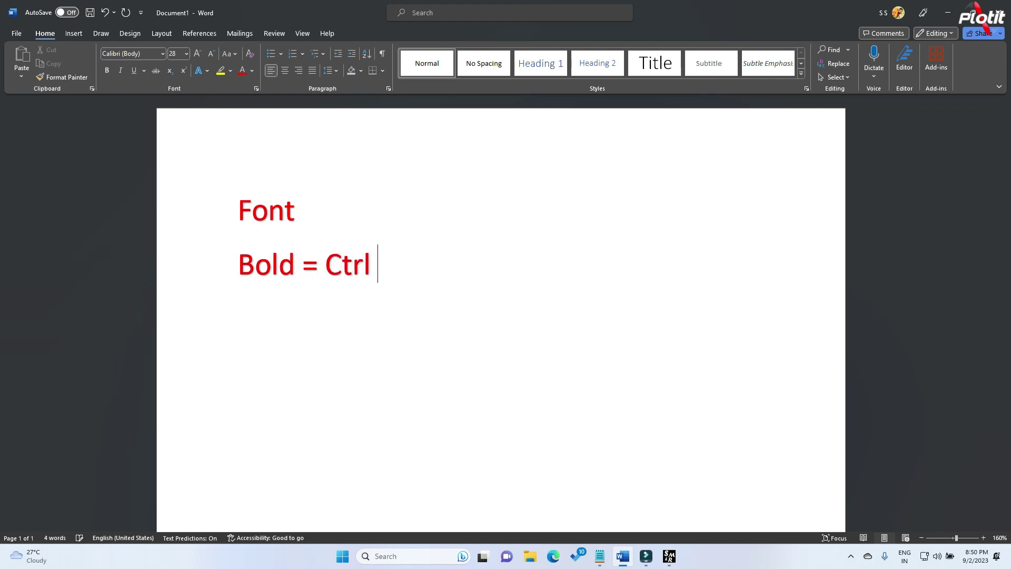
{"action": "type", "text": "B"}
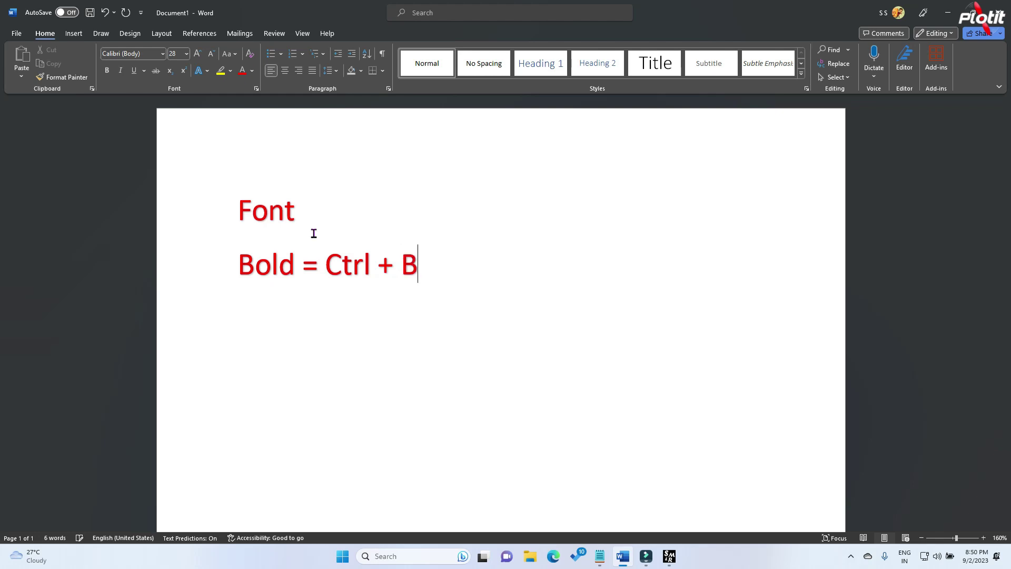
Step: Make the word Bold bold and add an 'Underline = Ctrl + U' line with Underline underlined
{"action": "left_click_drag", "start_coordinate": [294, 266], "coordinate": [238, 266]}
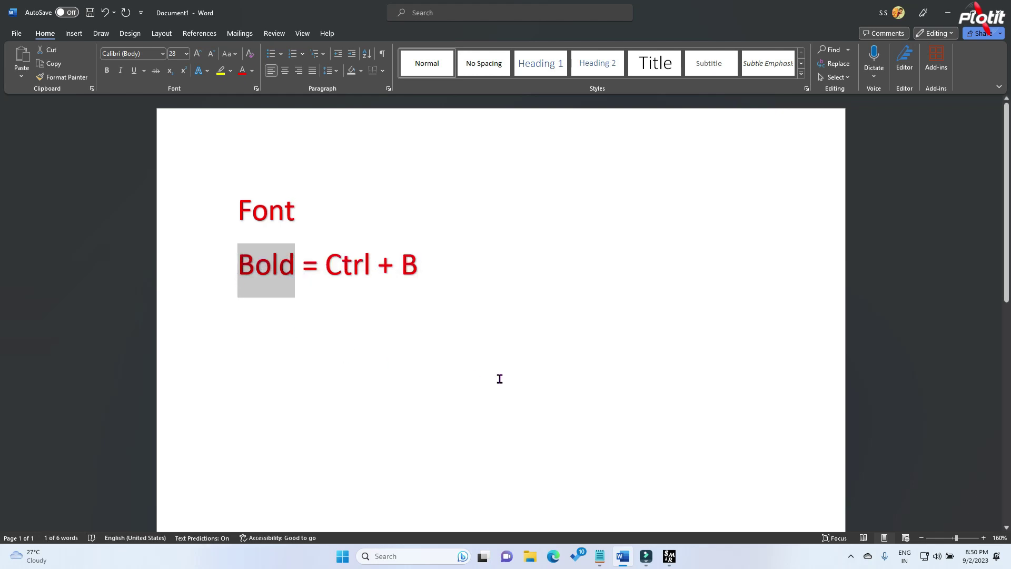
{"action": "key", "text": "ctrl+b"}
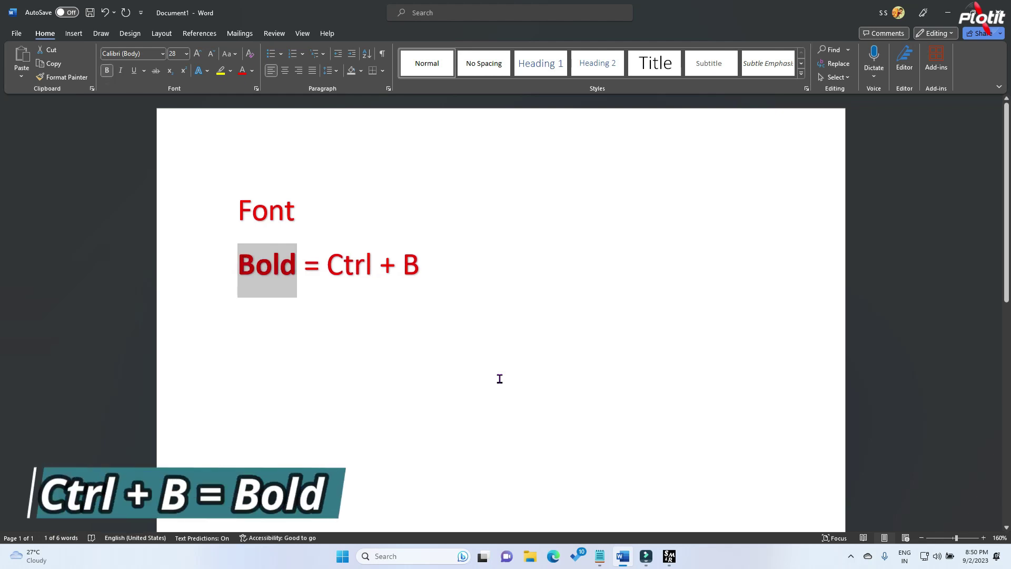
{"action": "left_click", "coordinate": [437, 266]}
{"action": "key", "text": "Return"}
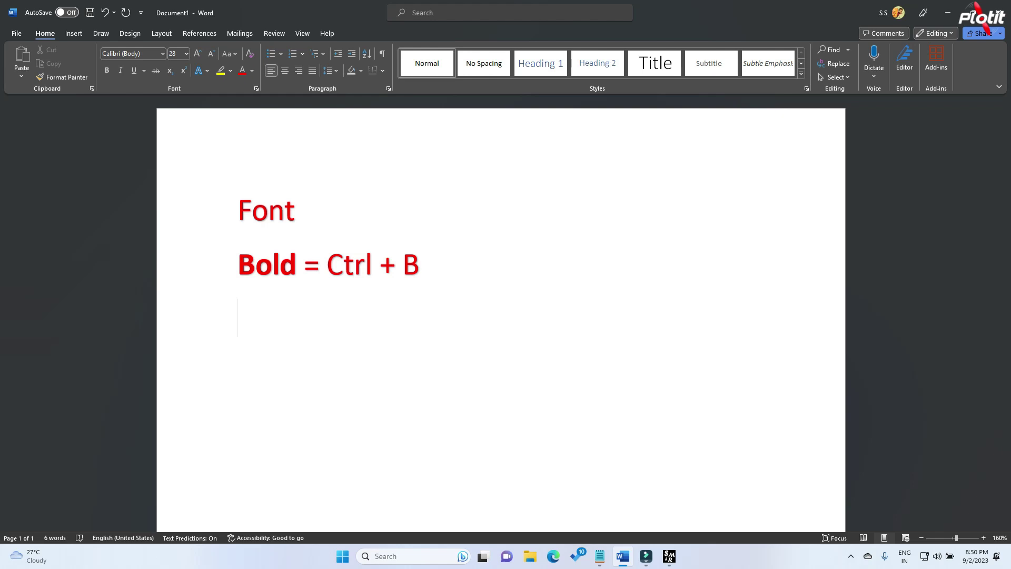
{"action": "type", "text": "Underl"}
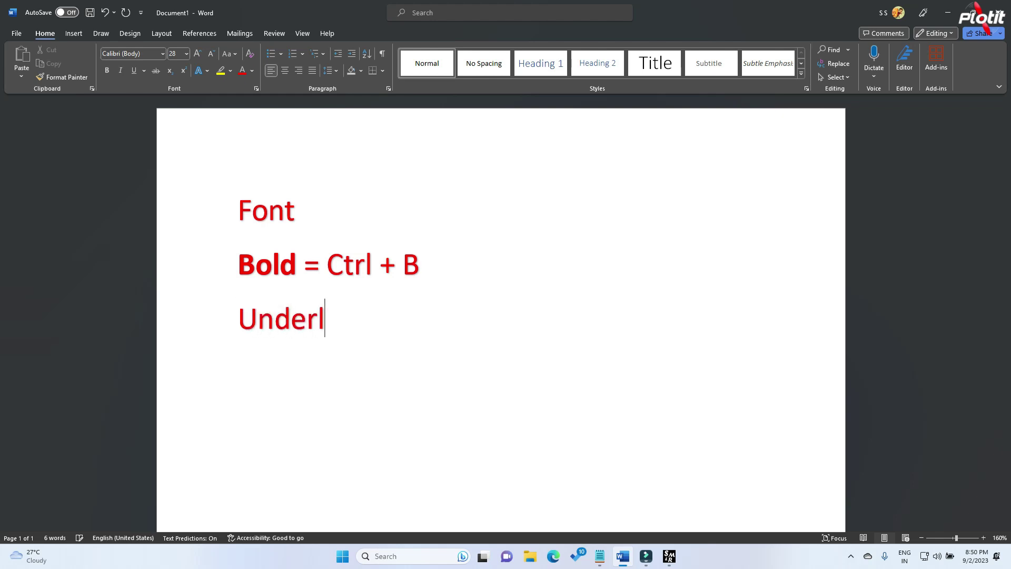
{"action": "type", "text": "ine = "}
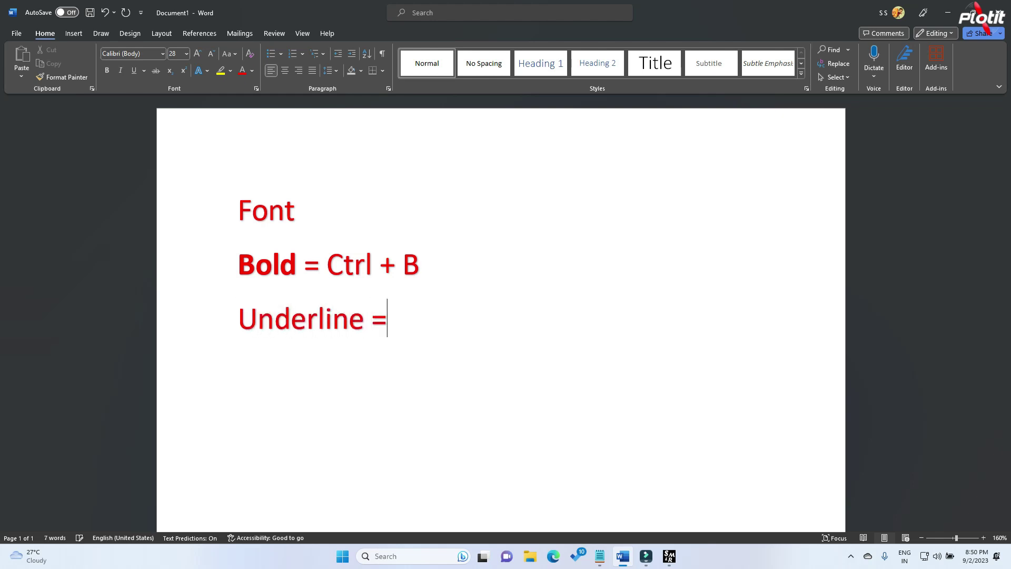
{"action": "type", "text": "Ct"}
{"action": "type", "text": "rl "}
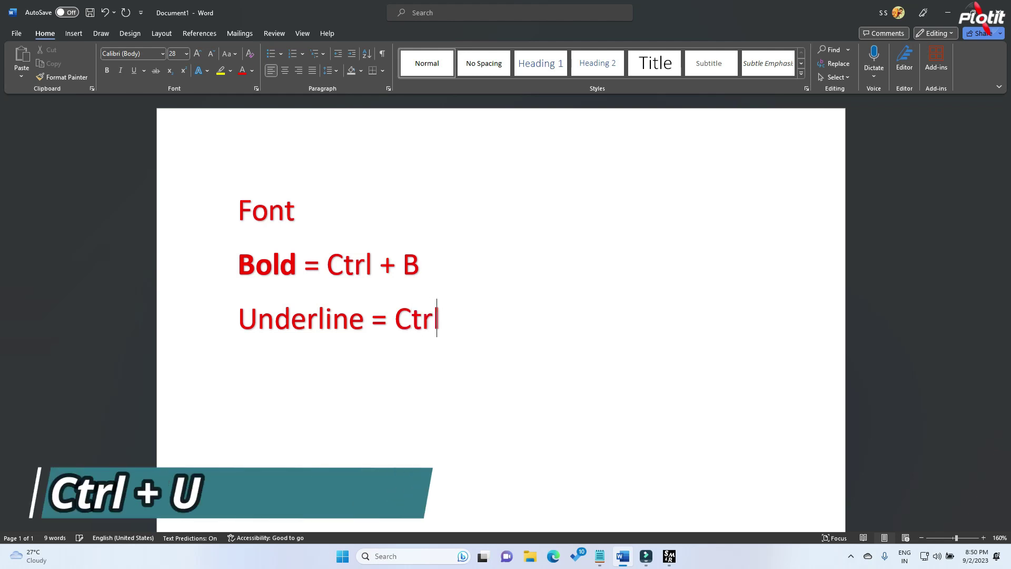
{"action": "type", "text": "+ U"}
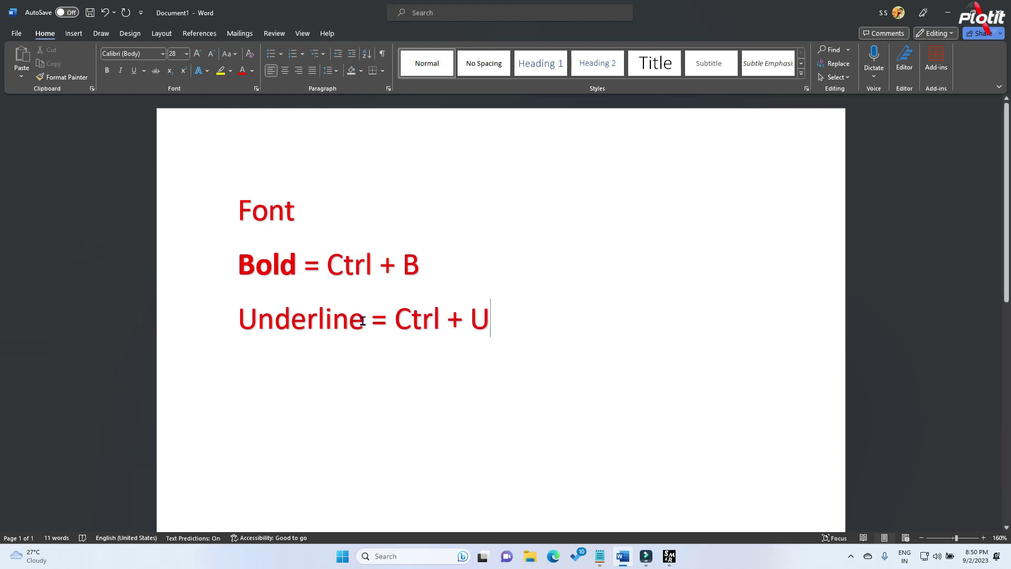
{"action": "left_click_drag", "start_coordinate": [364, 325], "coordinate": [245, 333]}
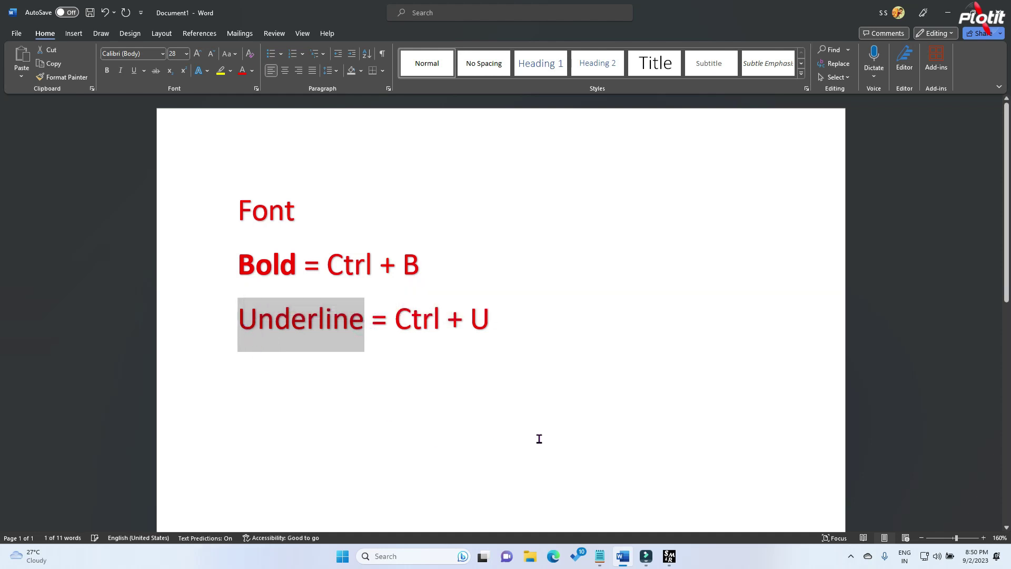
{"action": "key", "text": "ctrl+u"}
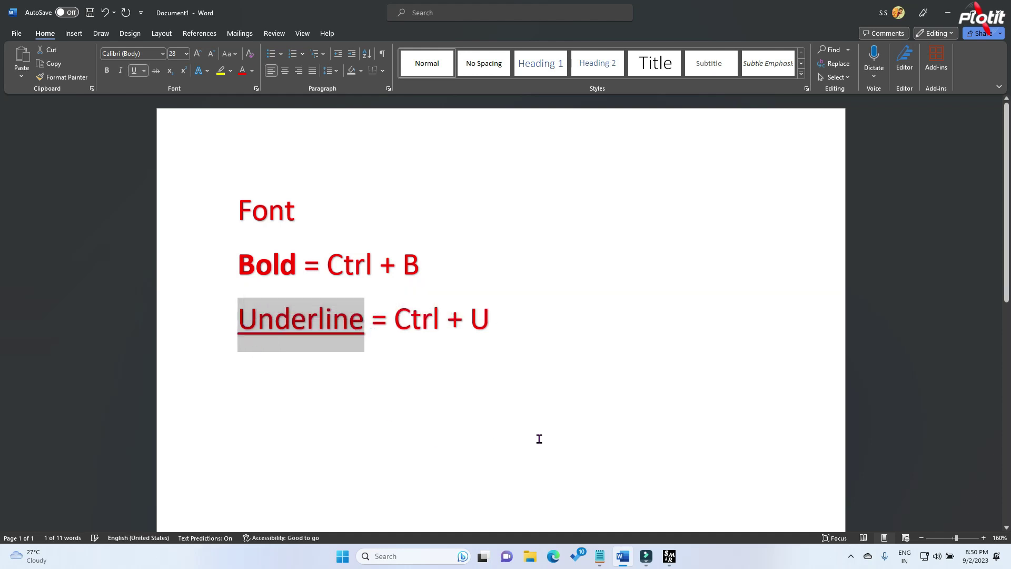
{"action": "left_click", "coordinate": [508, 326]}
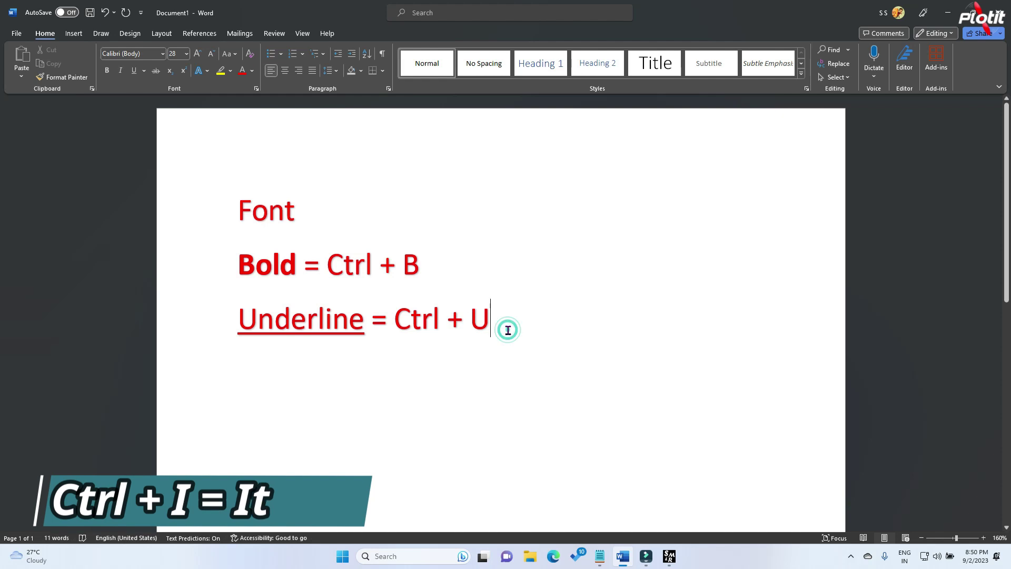
Step: Add an 'Italics = Ctrl + I' line with Italics italicised, then select all four lines
{"action": "key", "text": "Return"}
{"action": "type", "text": "Italics = Ctrl + I"}
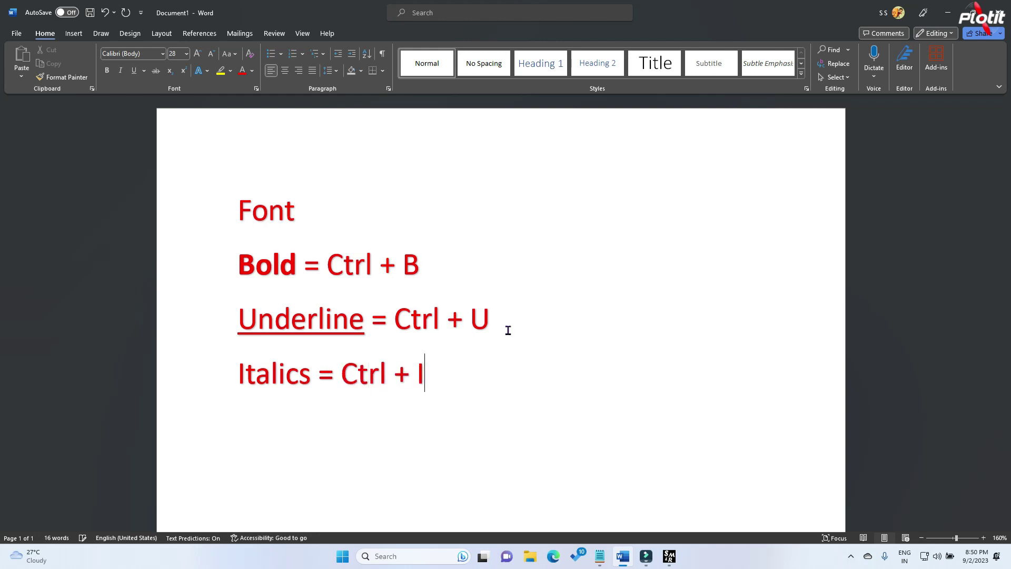
{"action": "left_click_drag", "start_coordinate": [311, 384], "coordinate": [235, 400]}
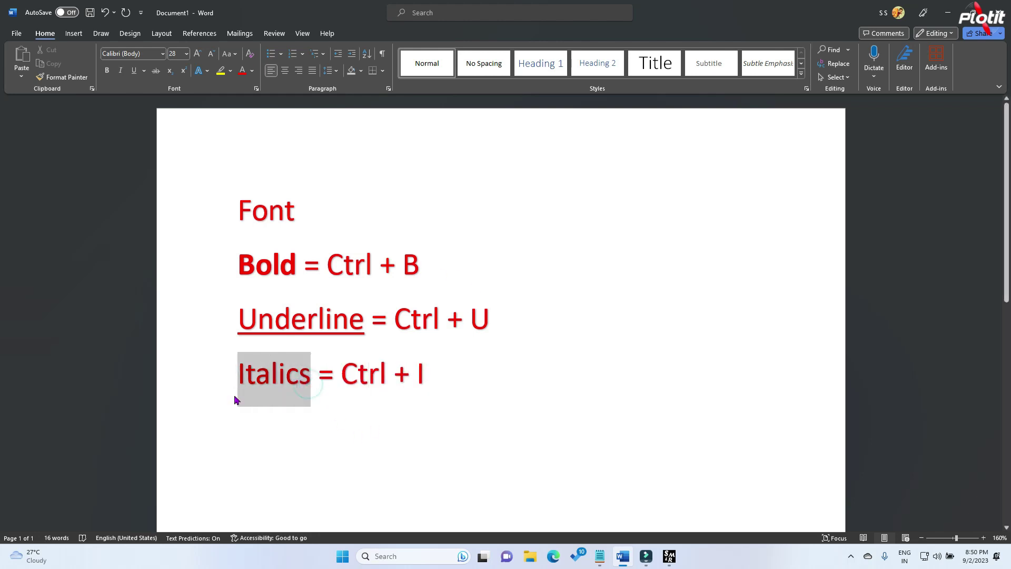
{"action": "key", "text": "ctrl+i"}
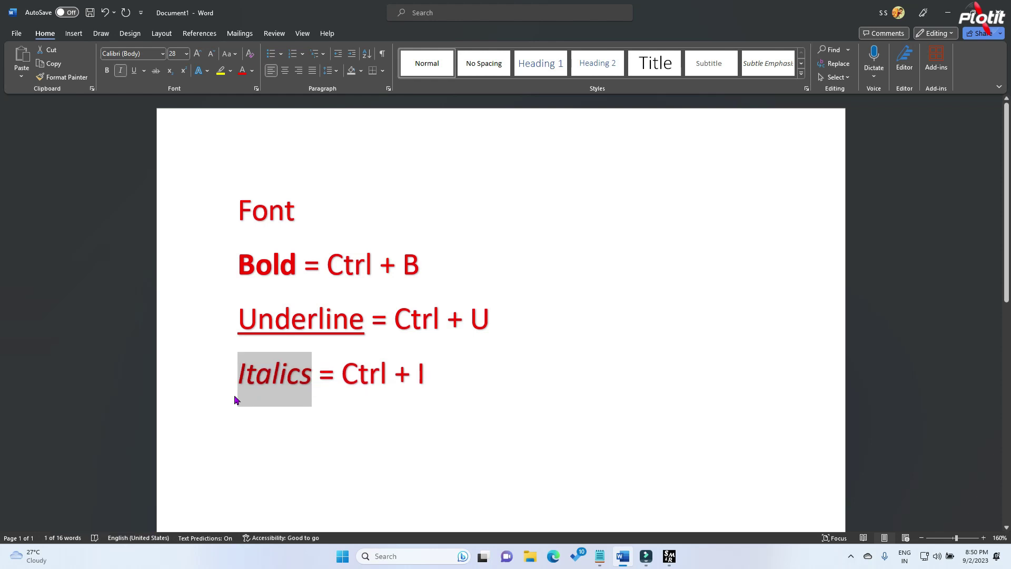
{"action": "left_click", "coordinate": [444, 379]}
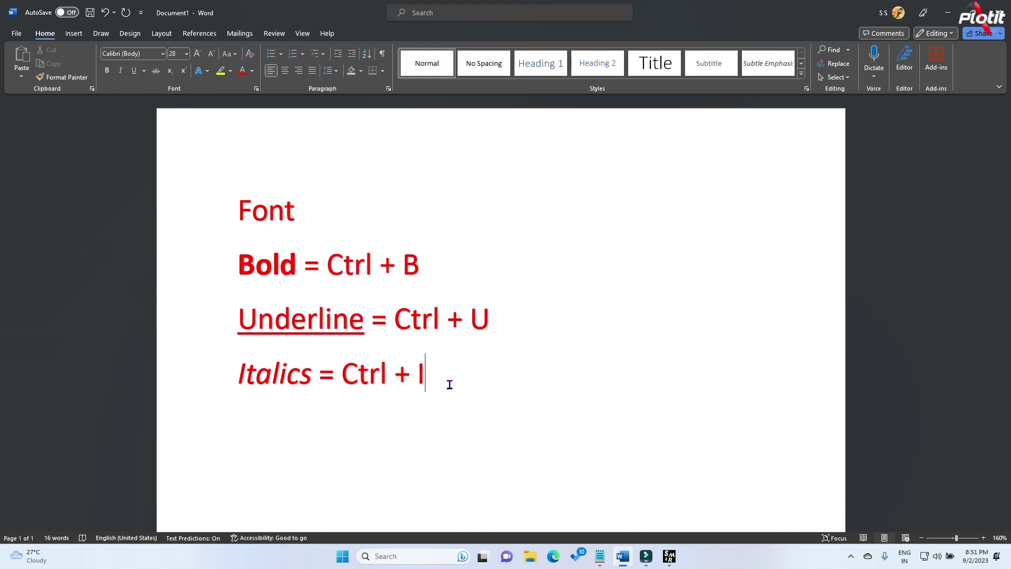
{"action": "left_click_drag", "start_coordinate": [450, 385], "coordinate": [208, 233]}
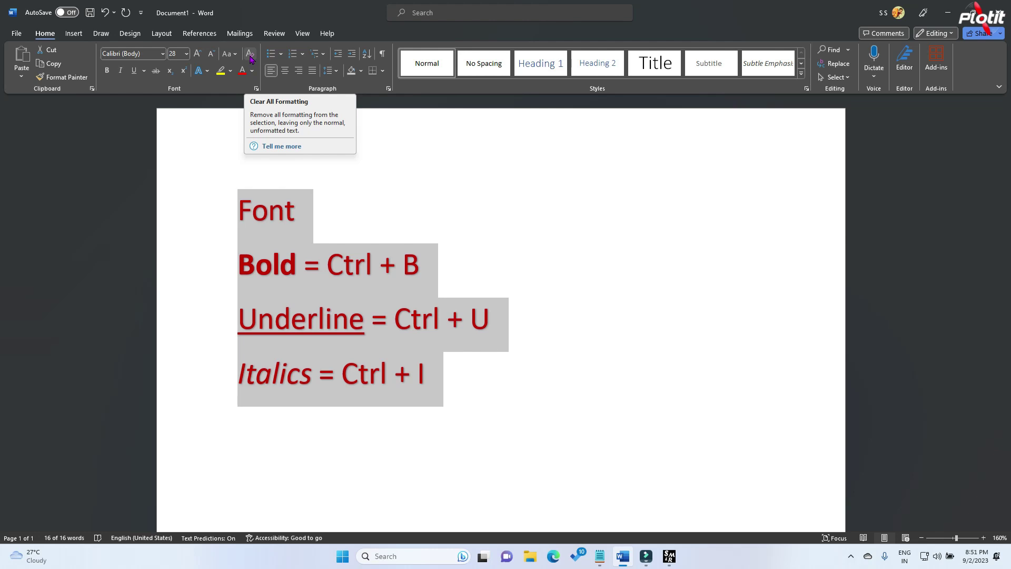
Step: Clear all formatting from the four lines and start a new line below Italics
{"action": "left_click", "coordinate": [250, 55]}
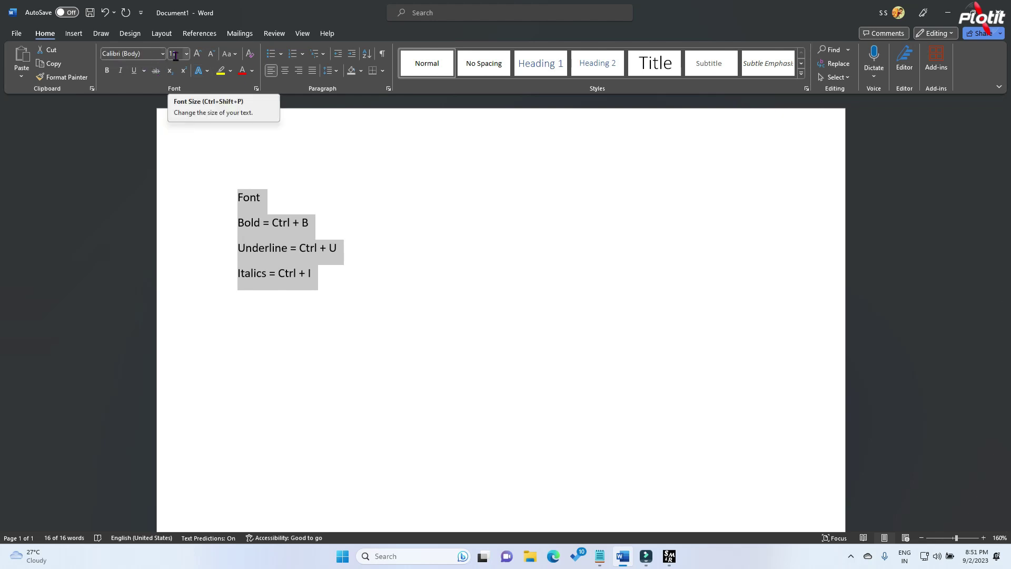
{"action": "left_click", "coordinate": [339, 286]}
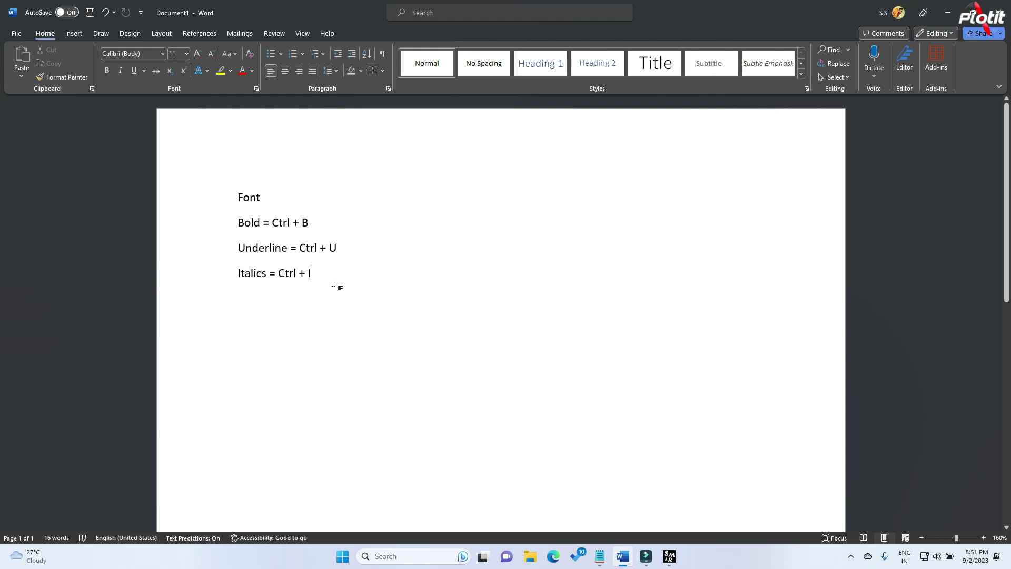
{"action": "key", "text": "Return"}
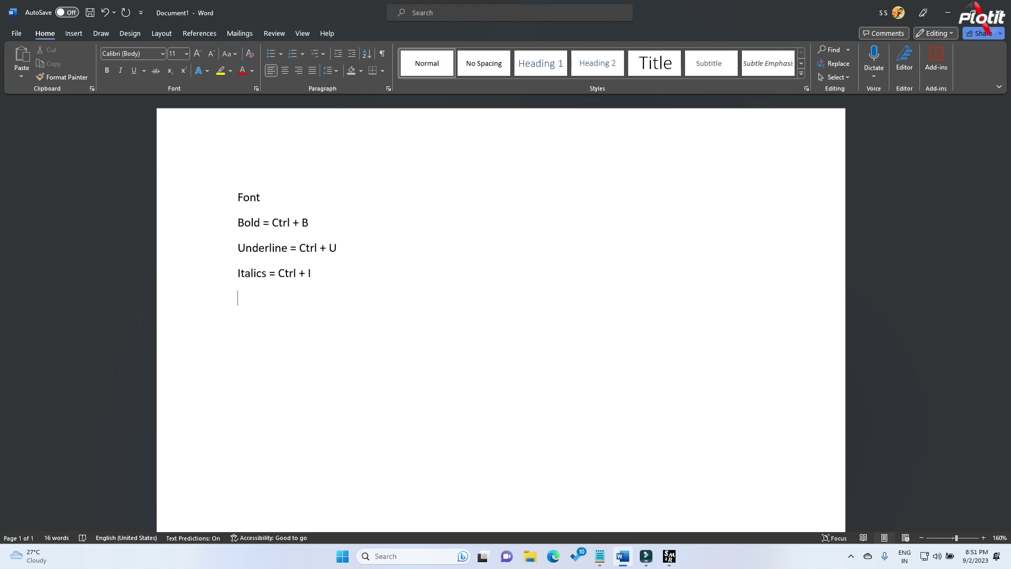
{"action": "type", "text": "Undo "}
{"action": "type", "text": "= "}
{"action": "type", "text": "Ctrl "}
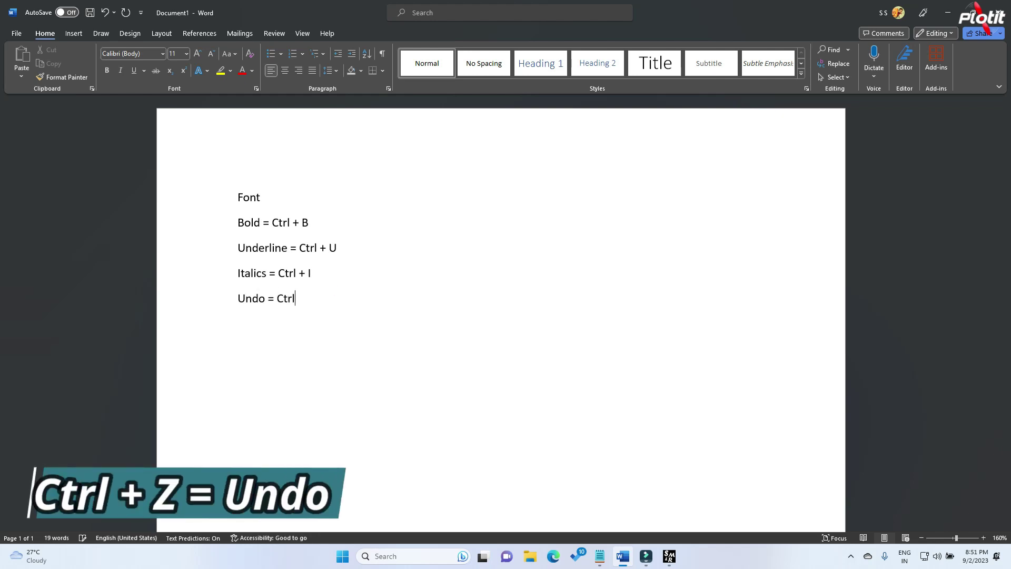
{"action": "type", "text": "+ Z"}
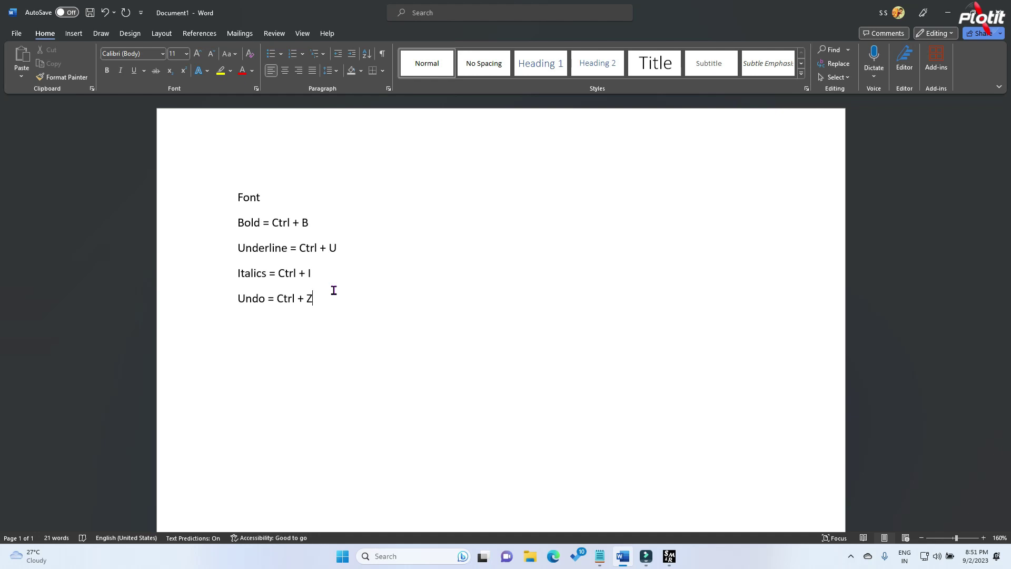
{"action": "key", "text": "ctrl+z"}
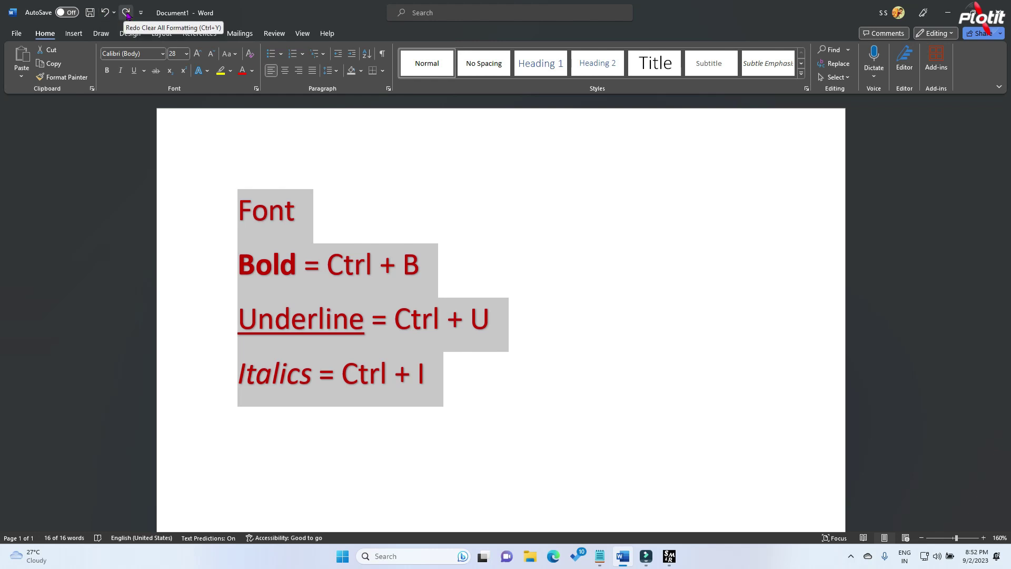
{"action": "left_click", "coordinate": [126, 13]}
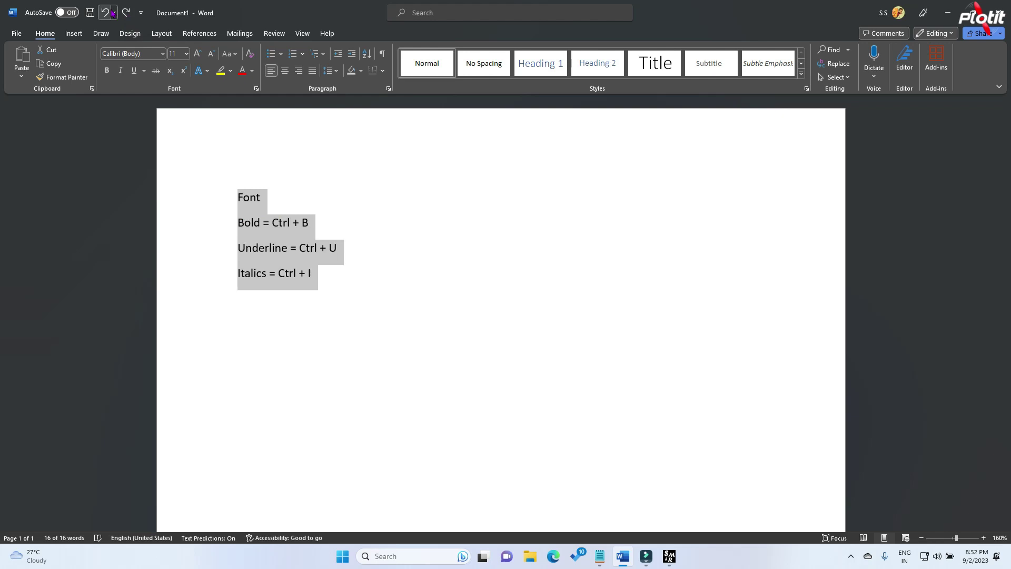
{"action": "left_click", "coordinate": [107, 13]}
{"action": "left_click", "coordinate": [126, 12]}
{"action": "left_click", "coordinate": [108, 13]}
{"action": "left_click", "coordinate": [127, 13]}
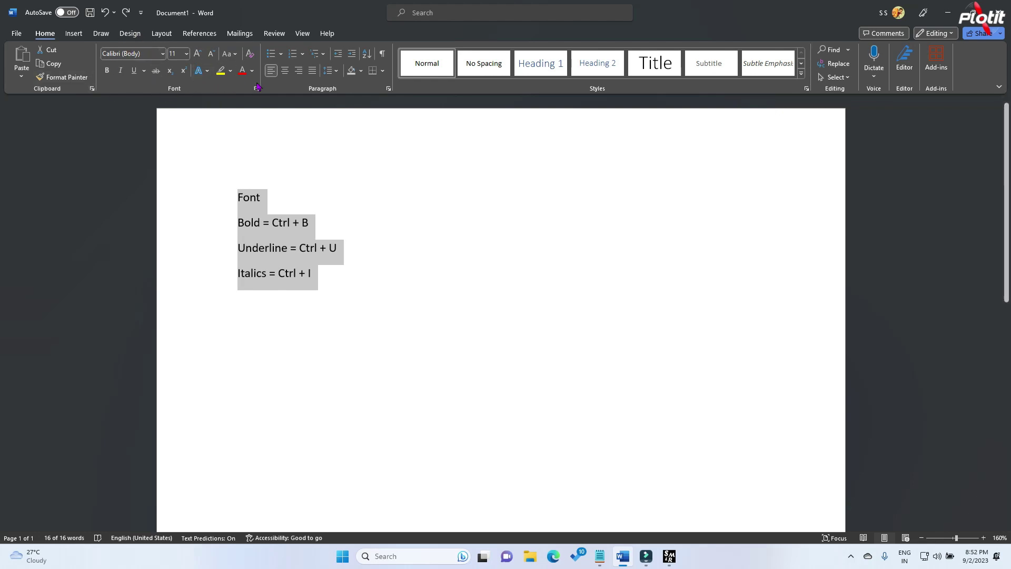
{"action": "left_click", "coordinate": [335, 274]}
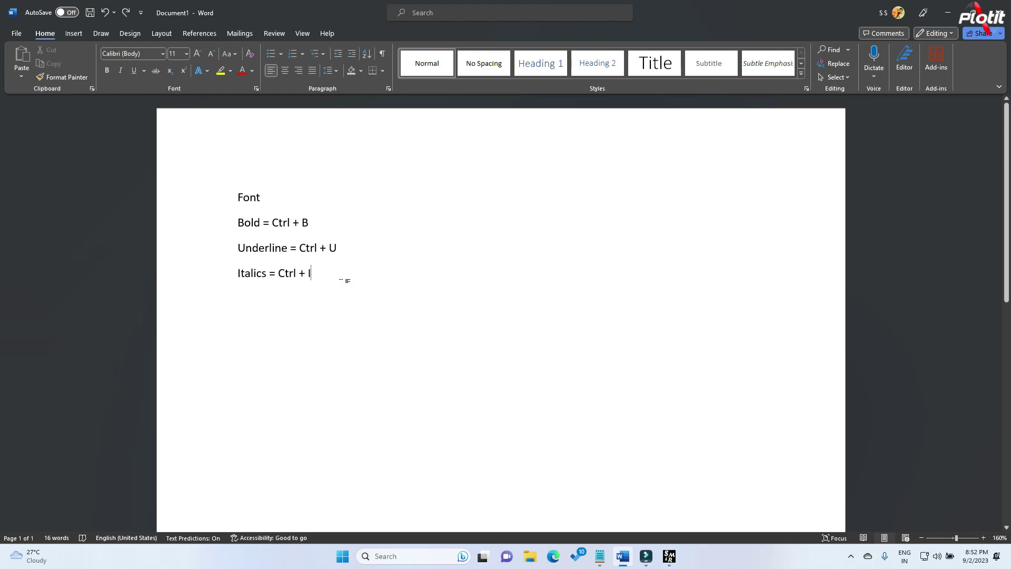
{"action": "key", "text": "Return"}
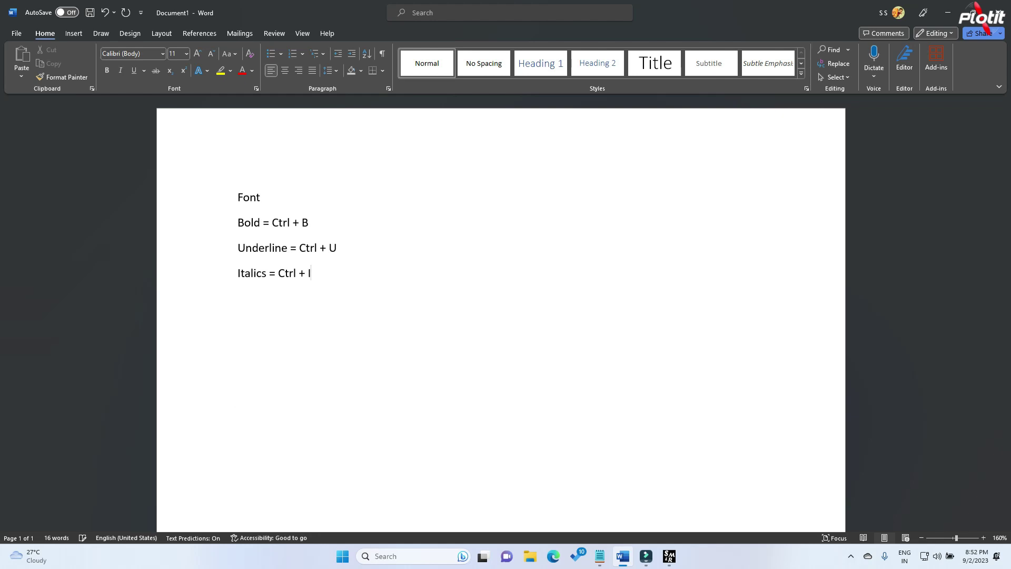
{"action": "key", "text": "BackSpace"}
{"action": "key", "text": "BackSpace"}
{"action": "type", "text": "+ "}
{"action": "type", "text": "I "}
{"action": "type", "text": "O"}
{"action": "key", "text": "BackSpace"}
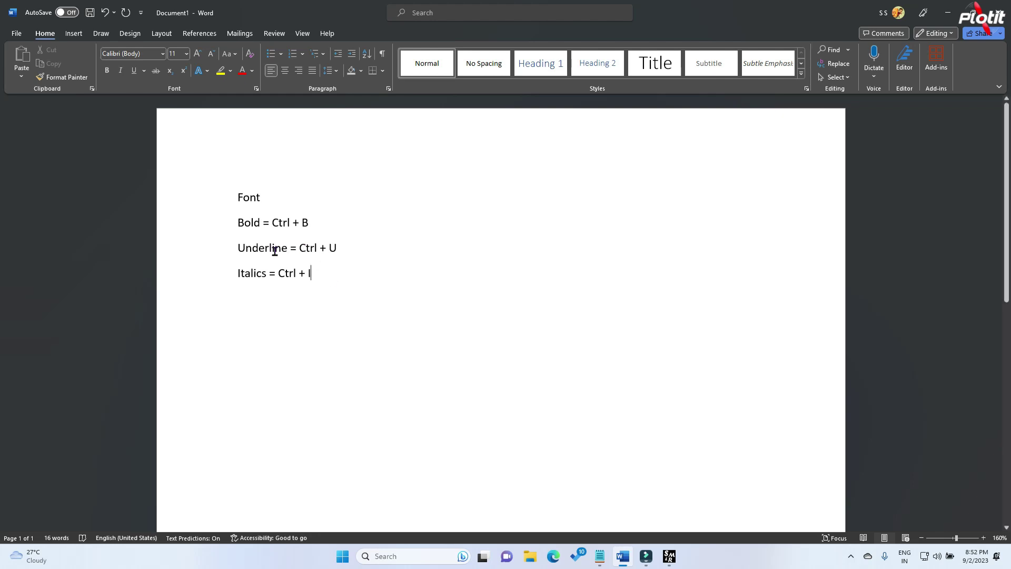
{"action": "left_click", "coordinate": [252, 247]}
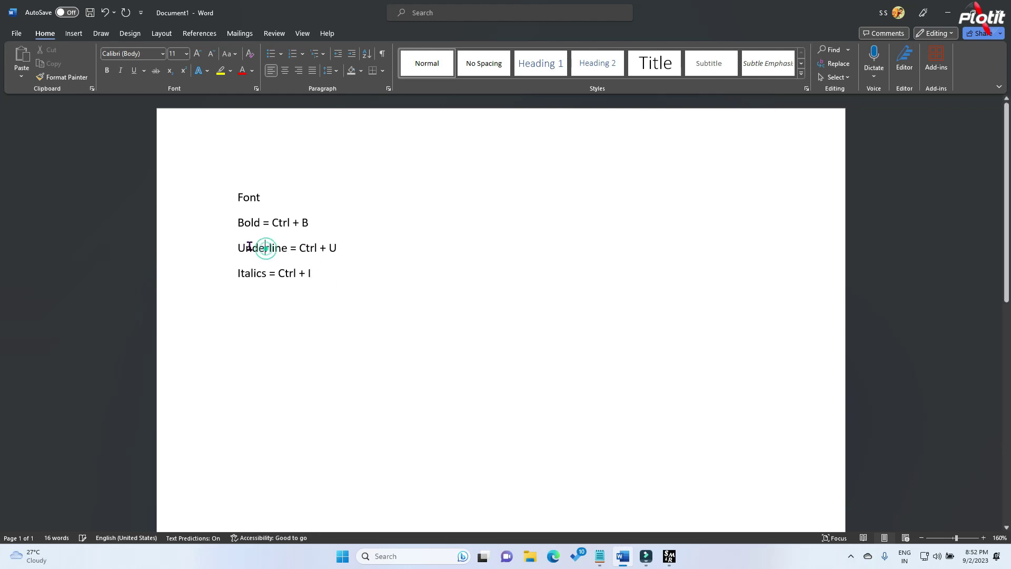
{"action": "left_click", "coordinate": [279, 222]}
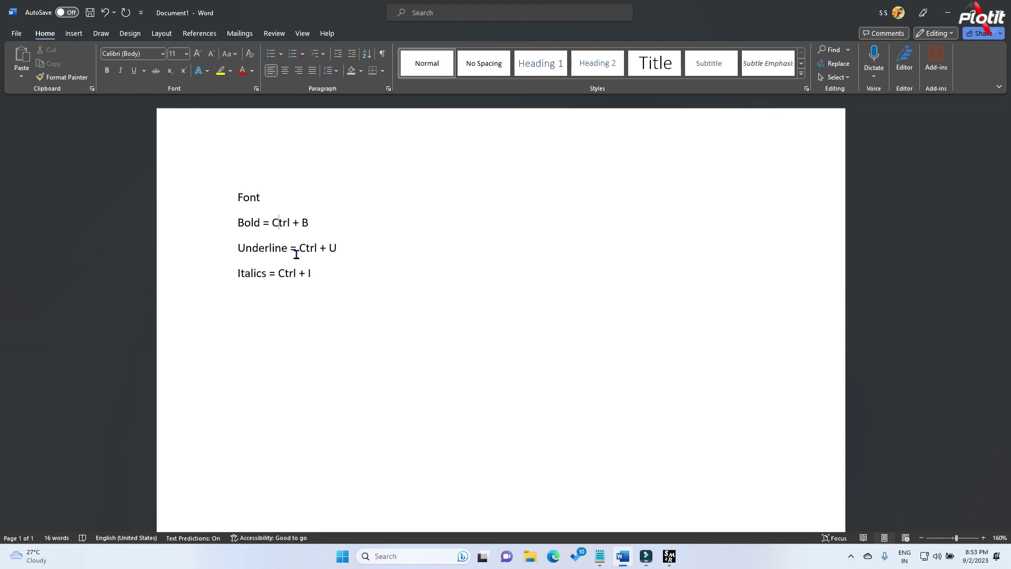
{"action": "left_click", "coordinate": [244, 222]}
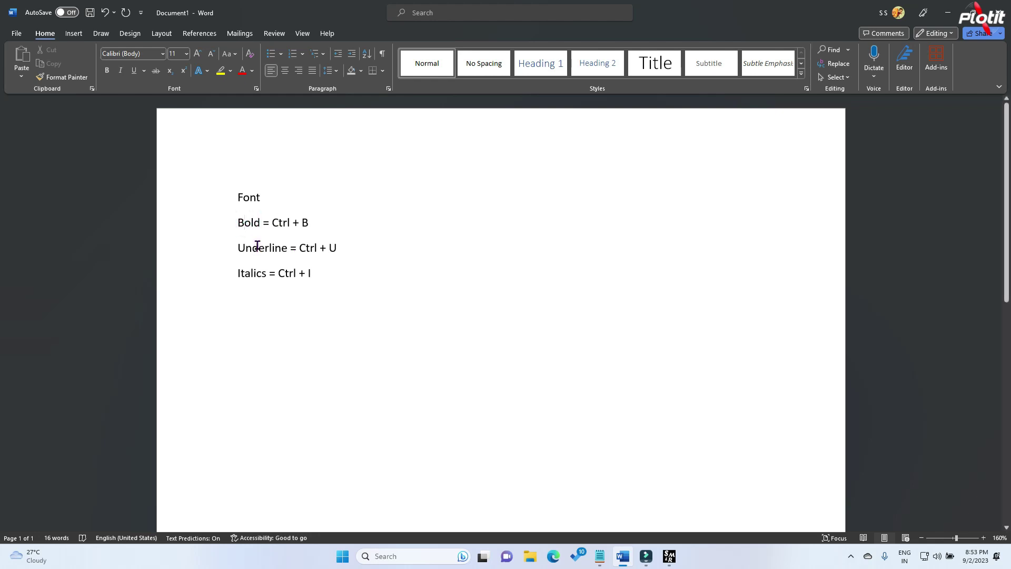
{"action": "key", "text": "BackSpace"}
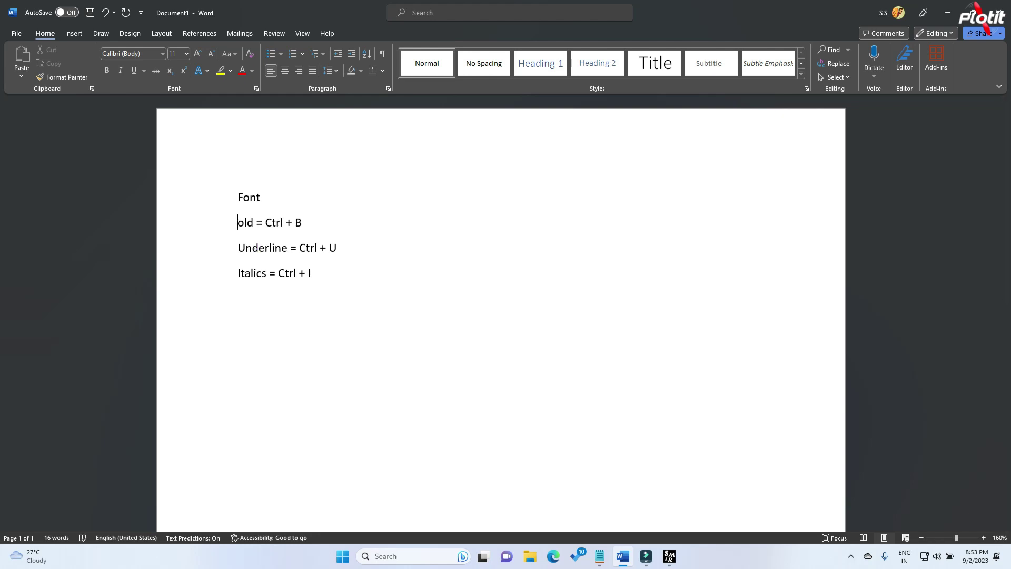
{"action": "type", "text": "b"}
{"action": "key", "text": "BackSpace"}
{"action": "type", "text": "B"}
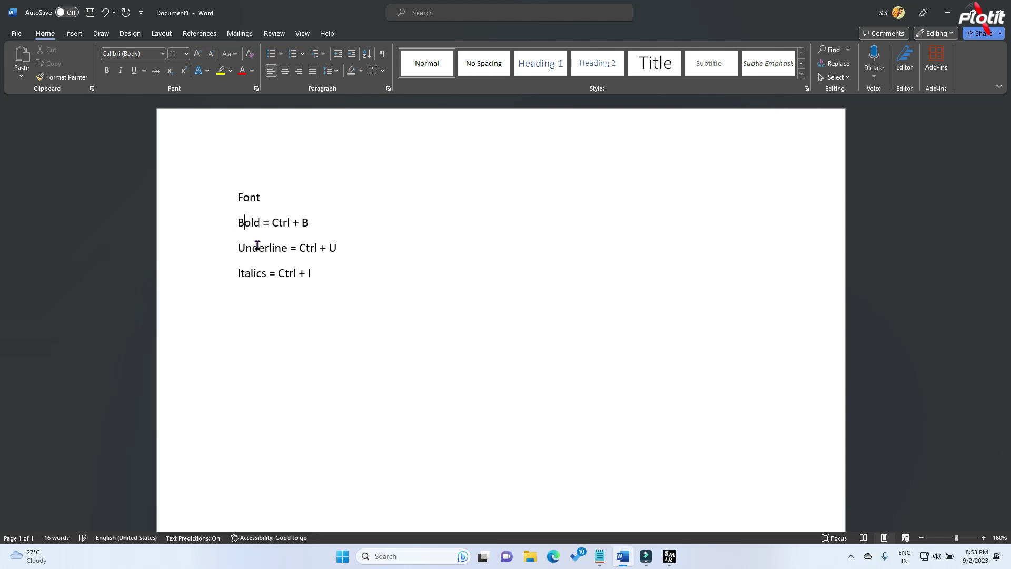